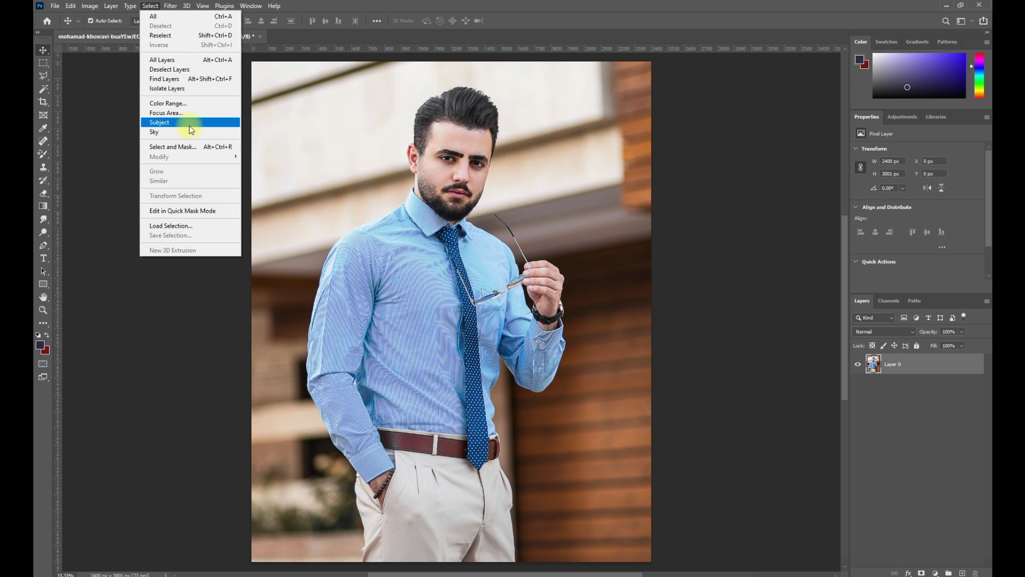
Select the man in the photo automatically with the Select Subject command
click(189, 126)
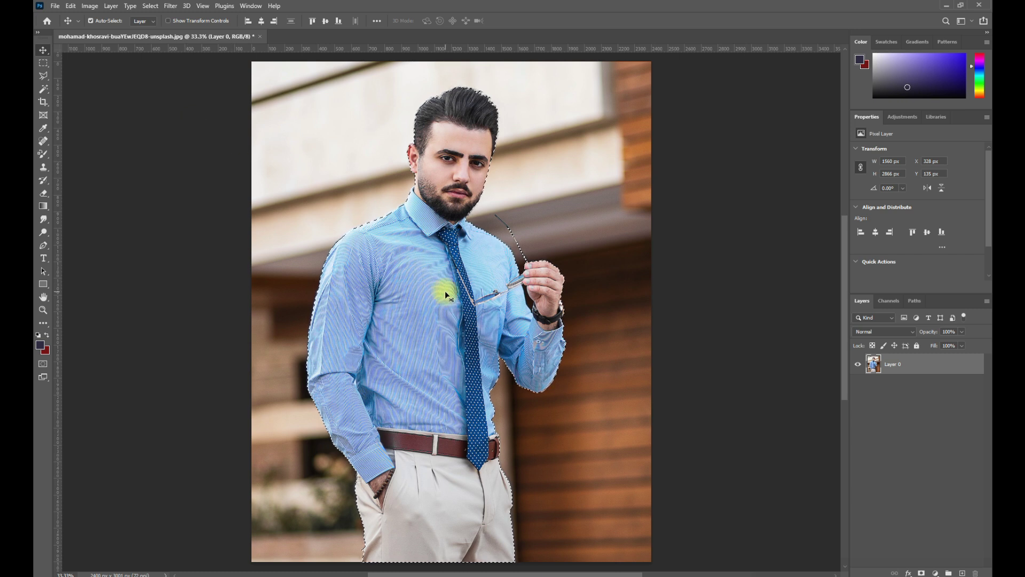
Add the missed edges of the dark glasses arm above the hand to the selection with the Polygonal Lasso
key(z)
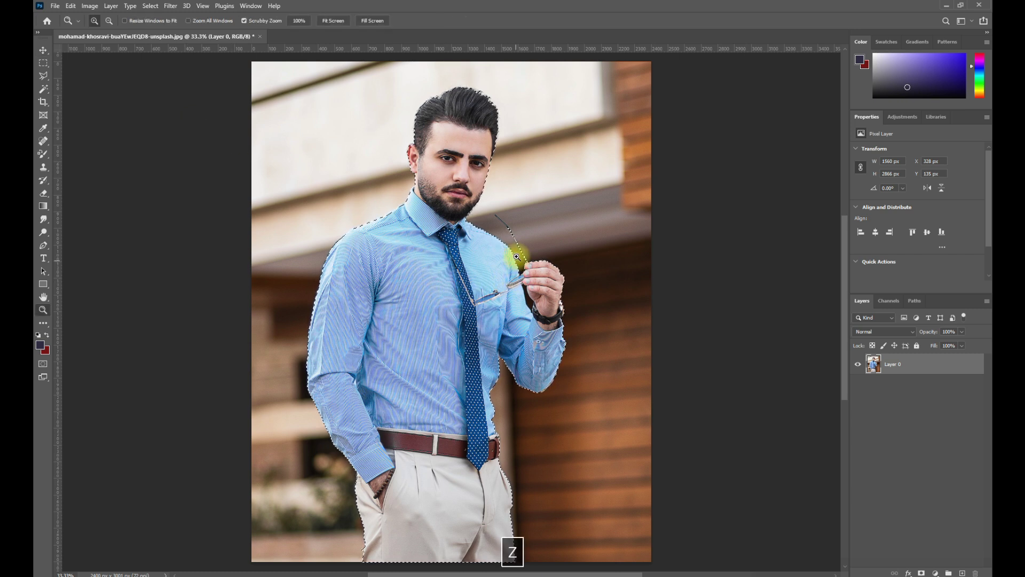
drag(498, 222, 557, 301)
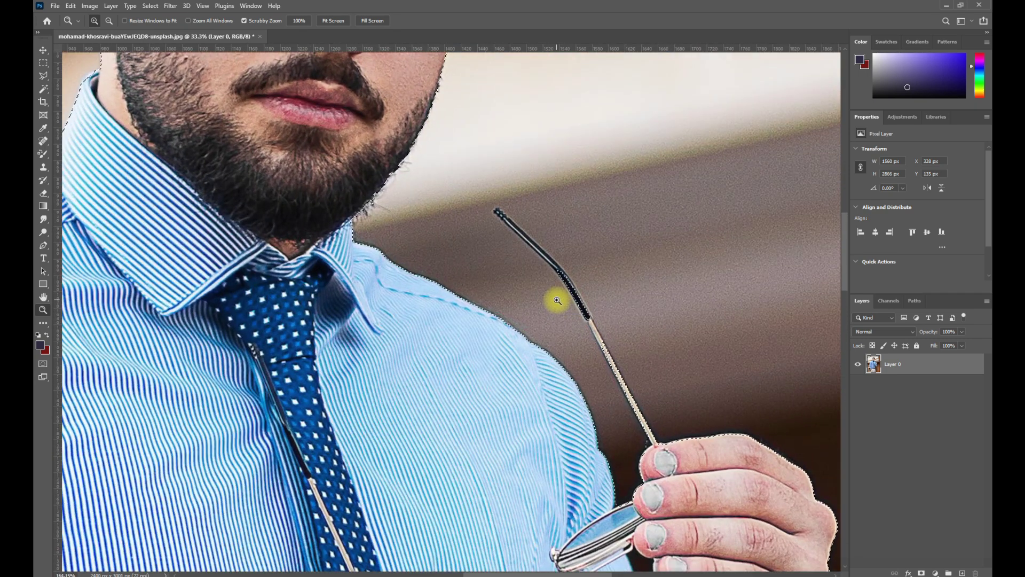
click(44, 74)
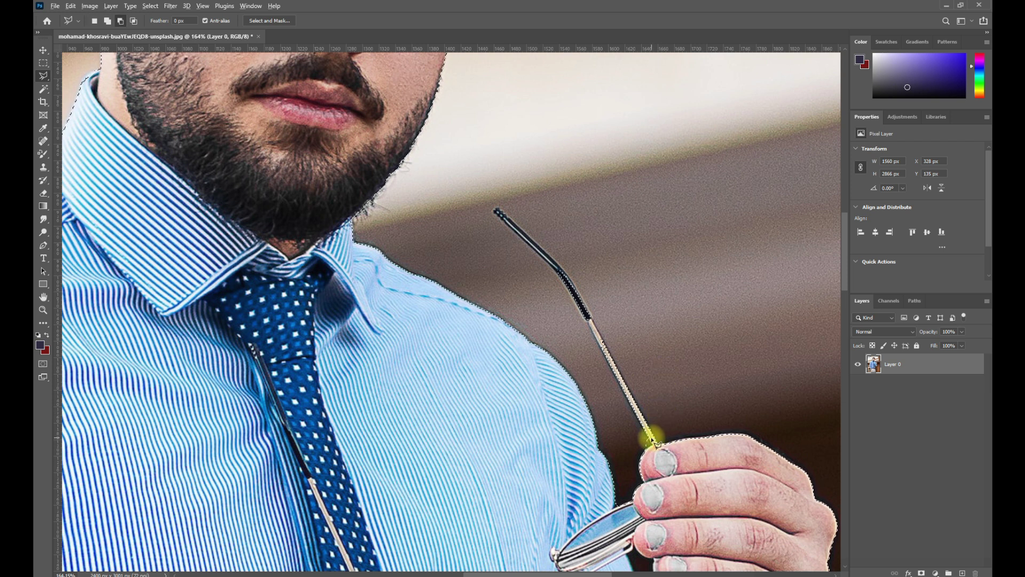
key(alt)
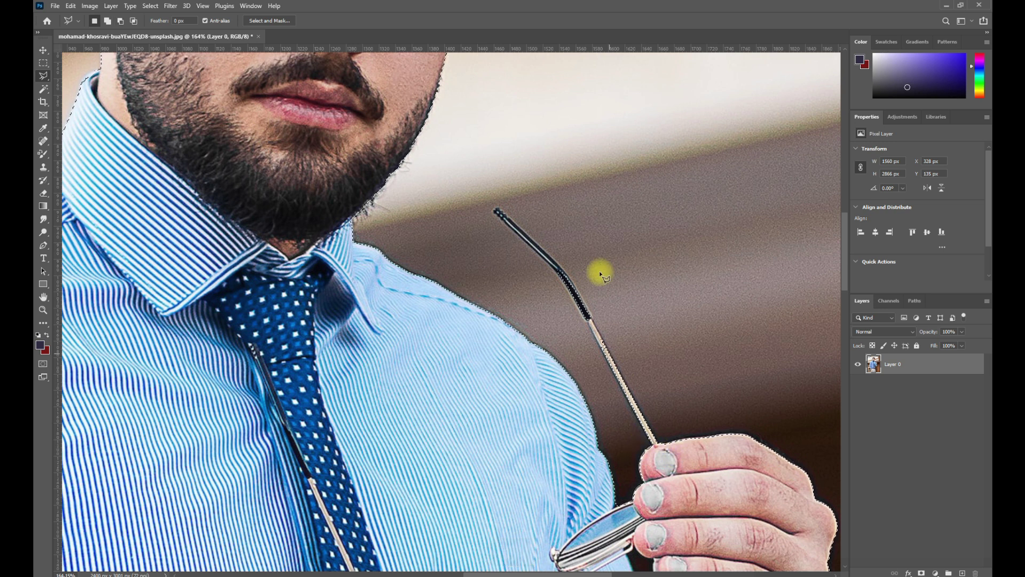
key(shift)
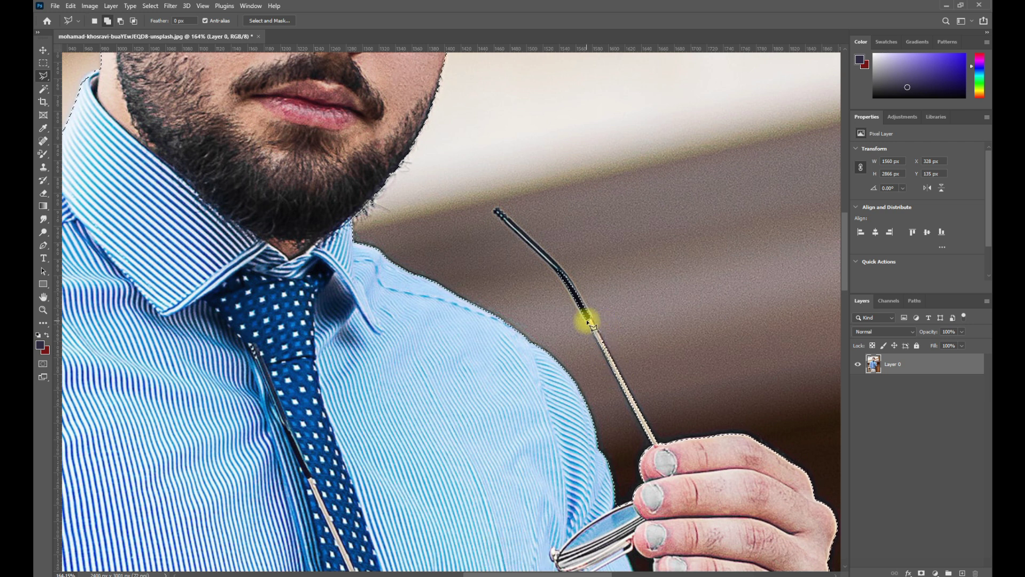
key(shift)
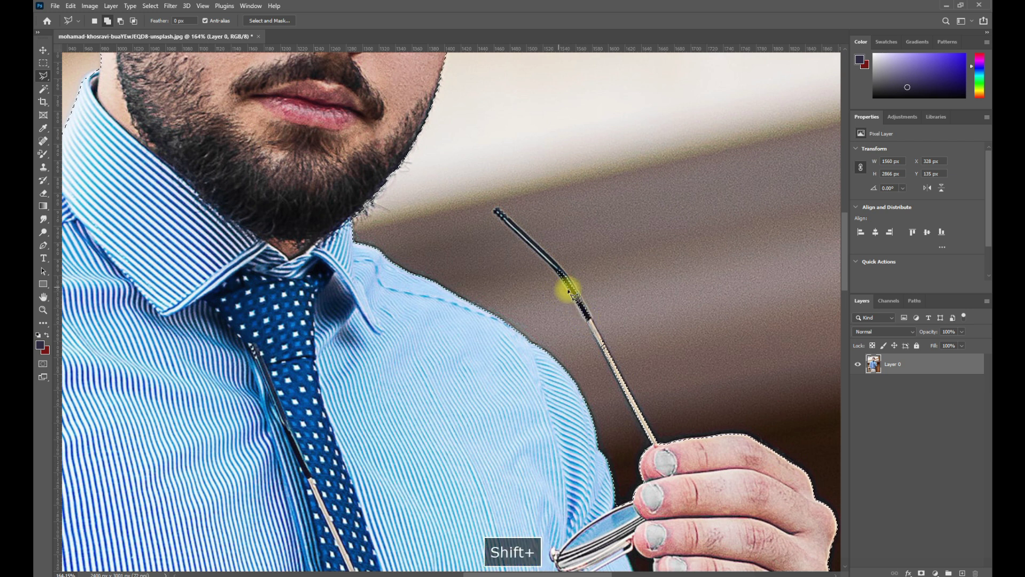
key(shift)
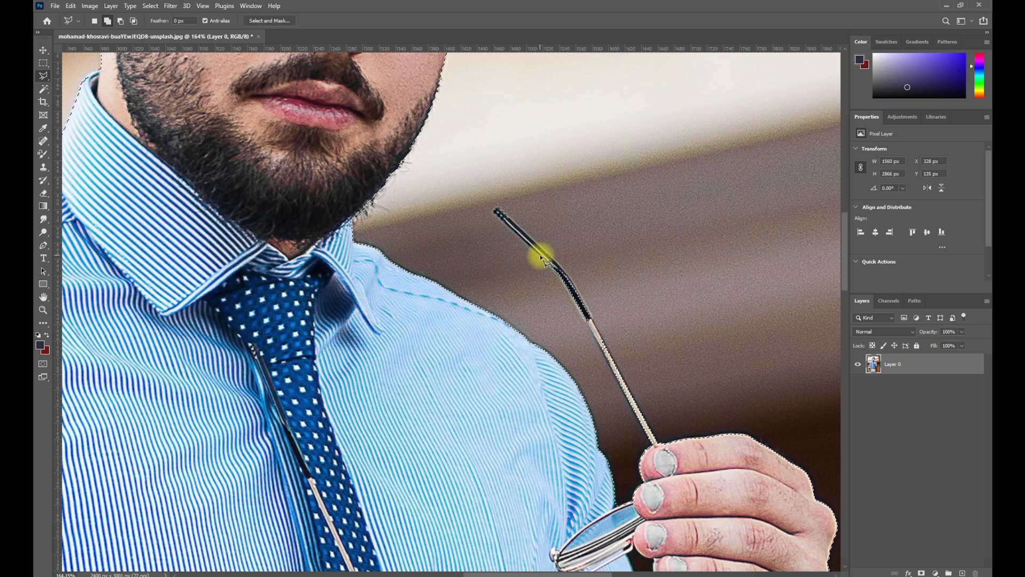
key(shift)
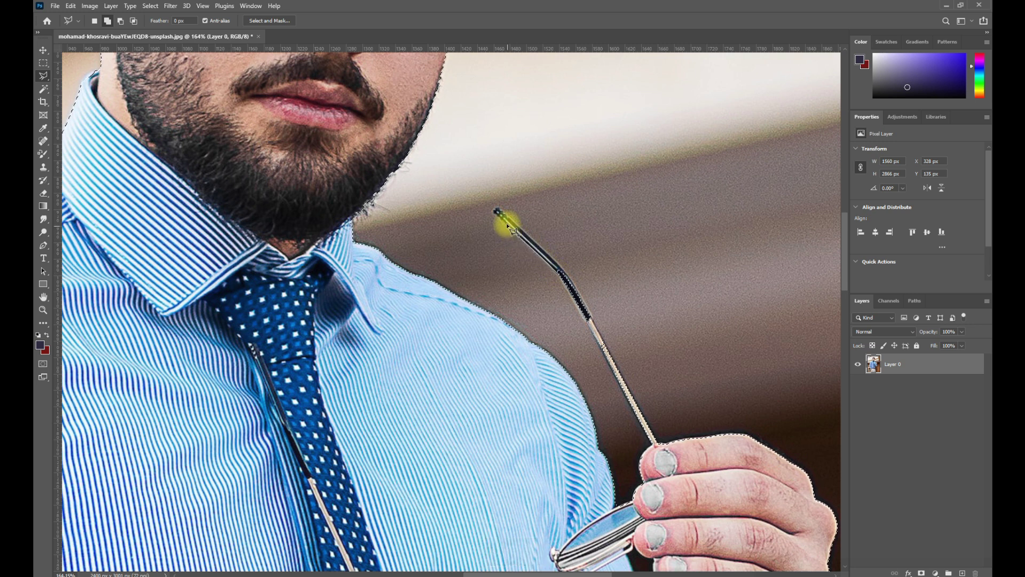
key(shift)
shift+click(496, 211)
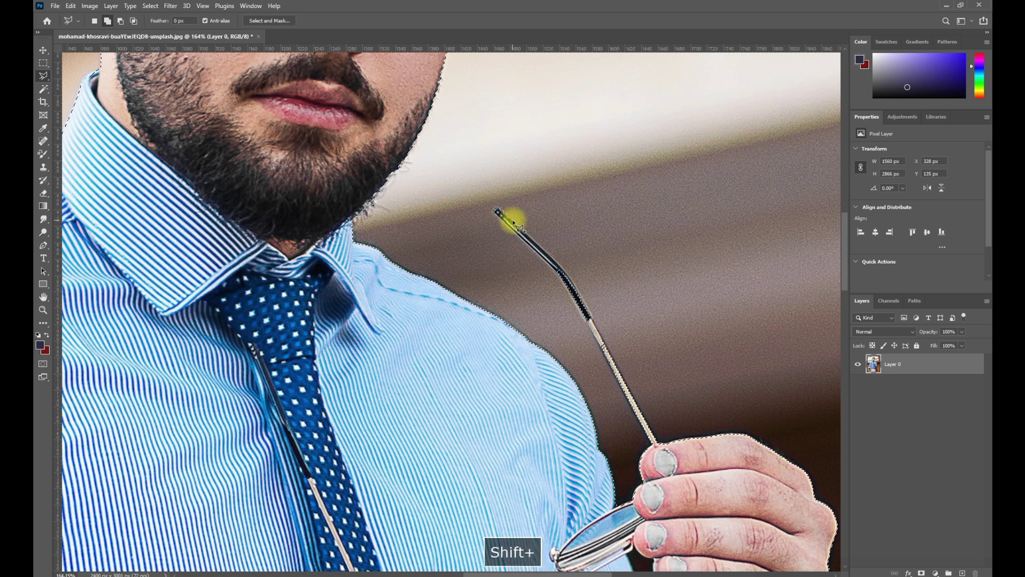
shift+click(554, 260)
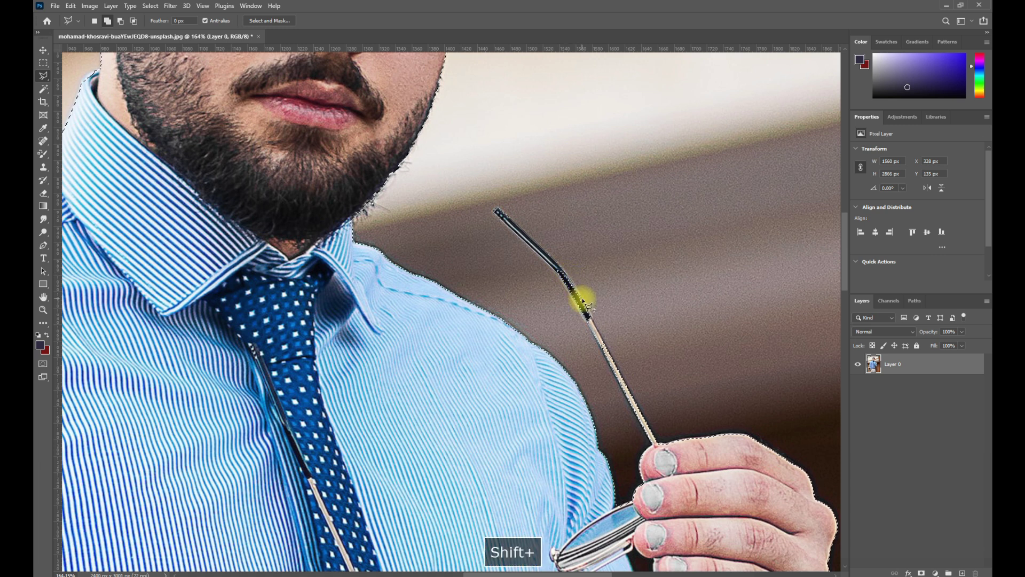
shift+click(604, 343)
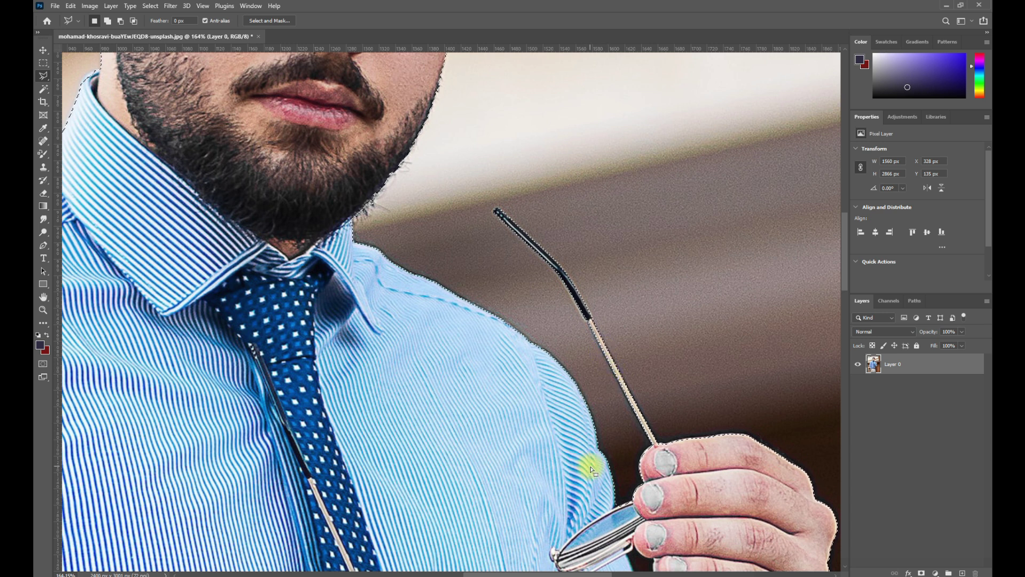
Add the missed upper edge of the man's ear to the selection with the Polygonal Lasso
key(space)
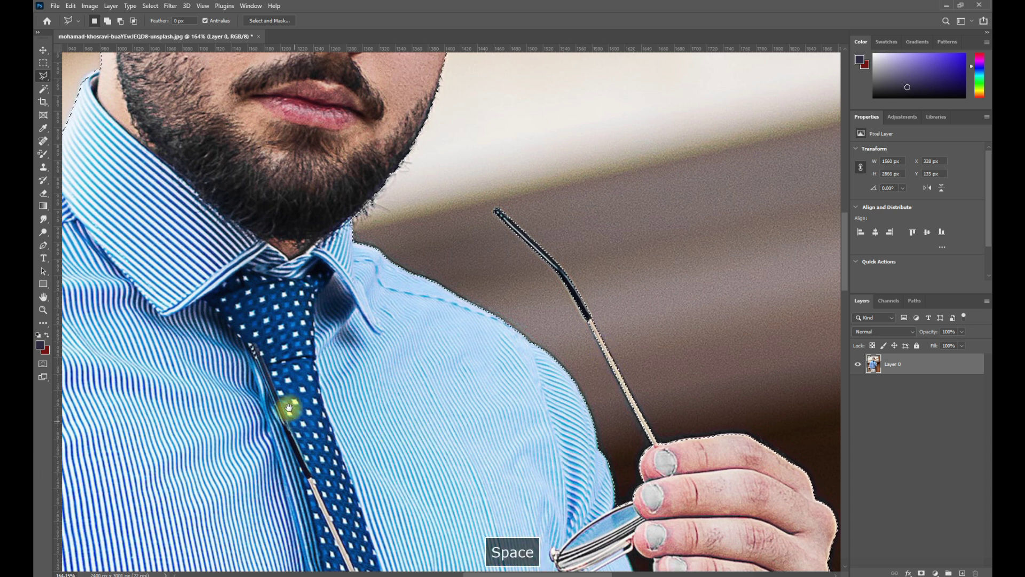
drag(284, 362, 775, 491)
drag(655, 354, 705, 394)
drag(743, 165, 613, 355)
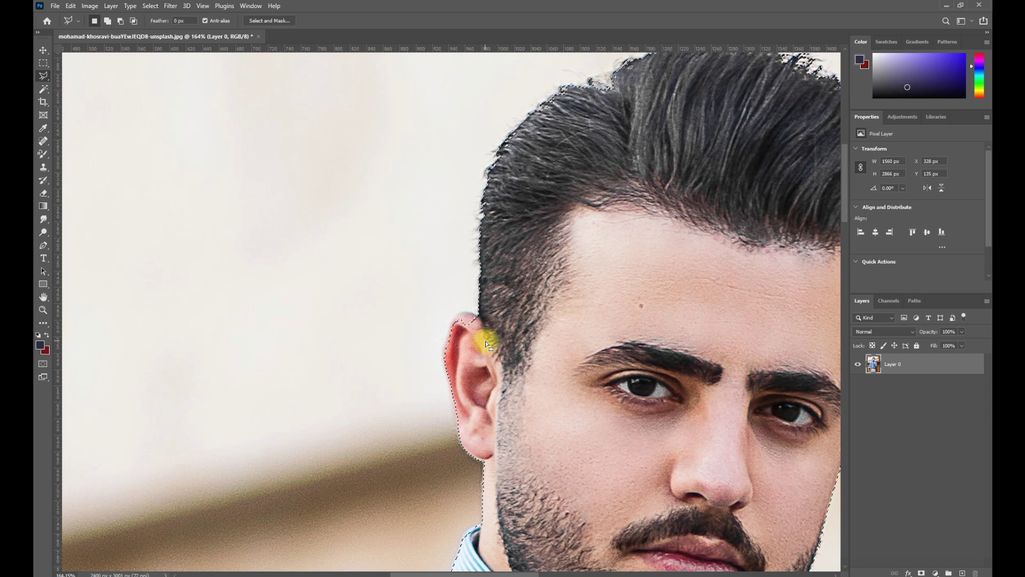
click(475, 319)
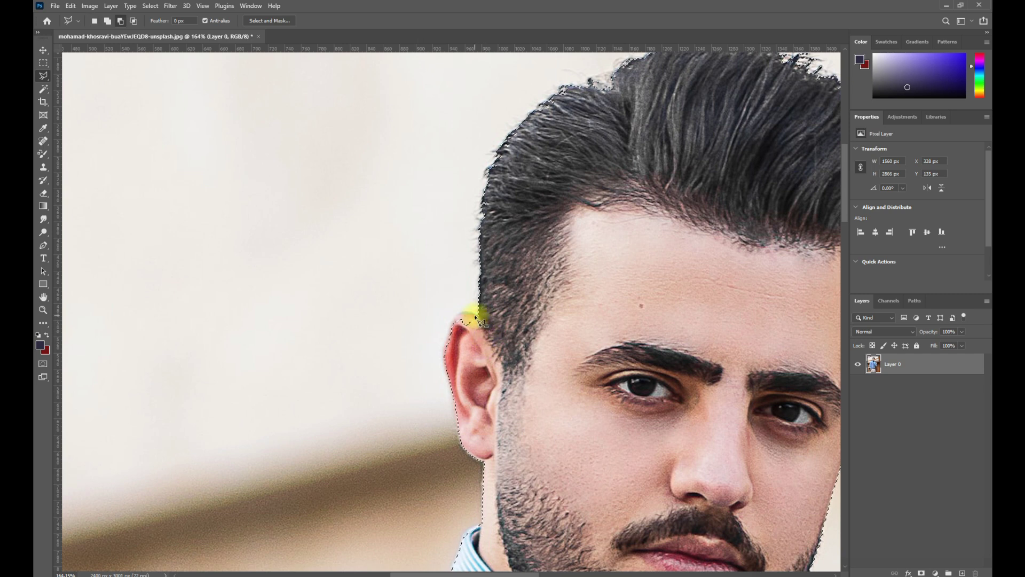
key(alt)
mouse_move(466, 314)
mouse_down()
mouse_move(457, 317)
mouse_move(469, 329)
mouse_move(479, 319)
mouse_up()
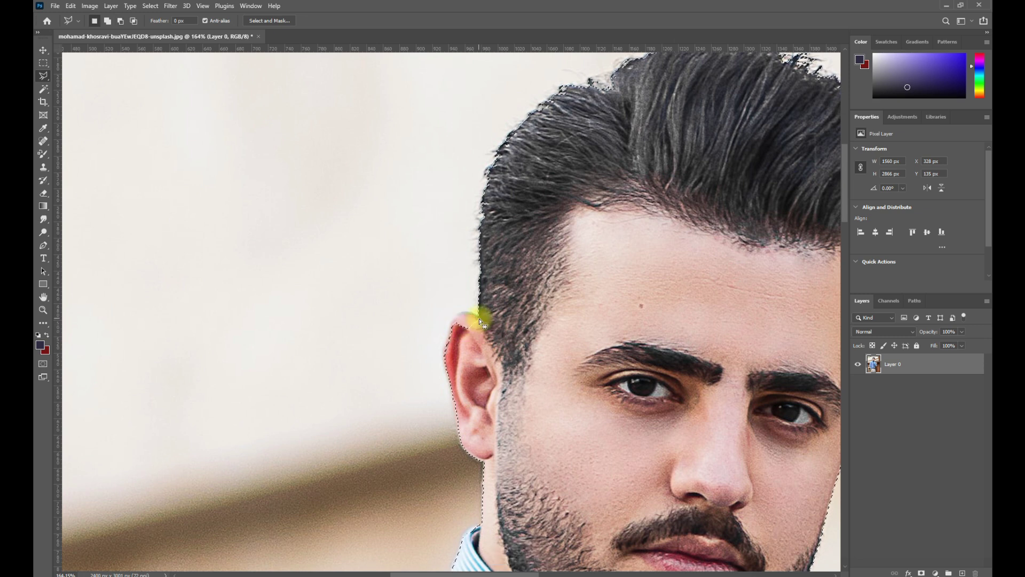
key(shift)
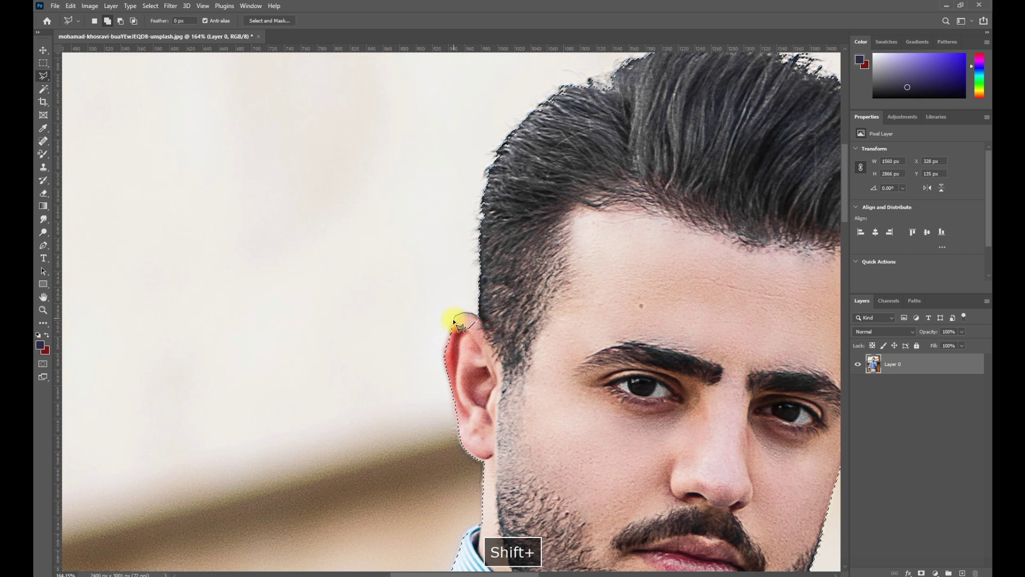
mouse_move(462, 328)
mouse_down()
mouse_move(479, 323)
mouse_move(472, 329)
mouse_up()
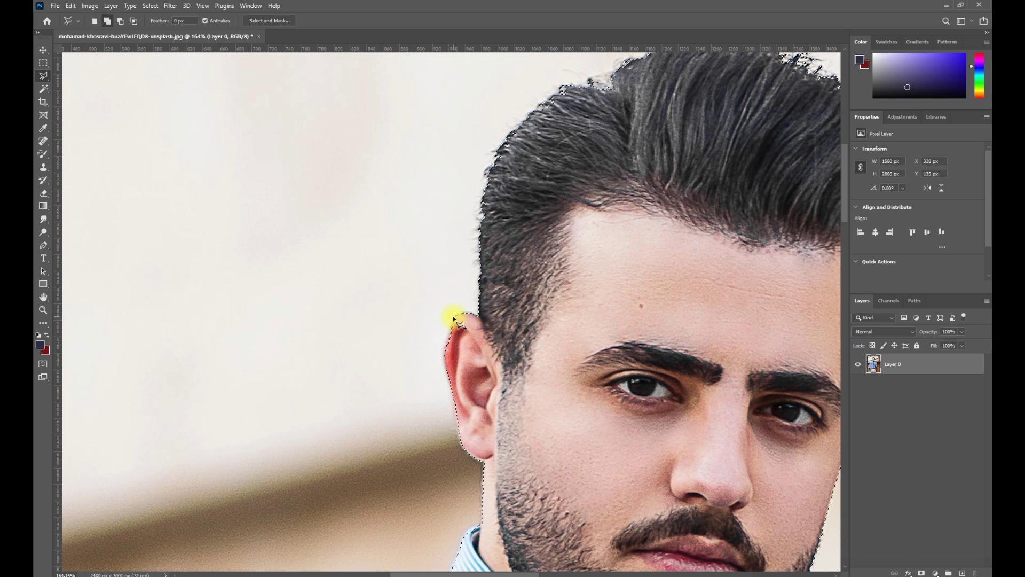
mouse_move(454, 320)
mouse_down()
mouse_move(452, 356)
mouse_move(458, 318)
mouse_up()
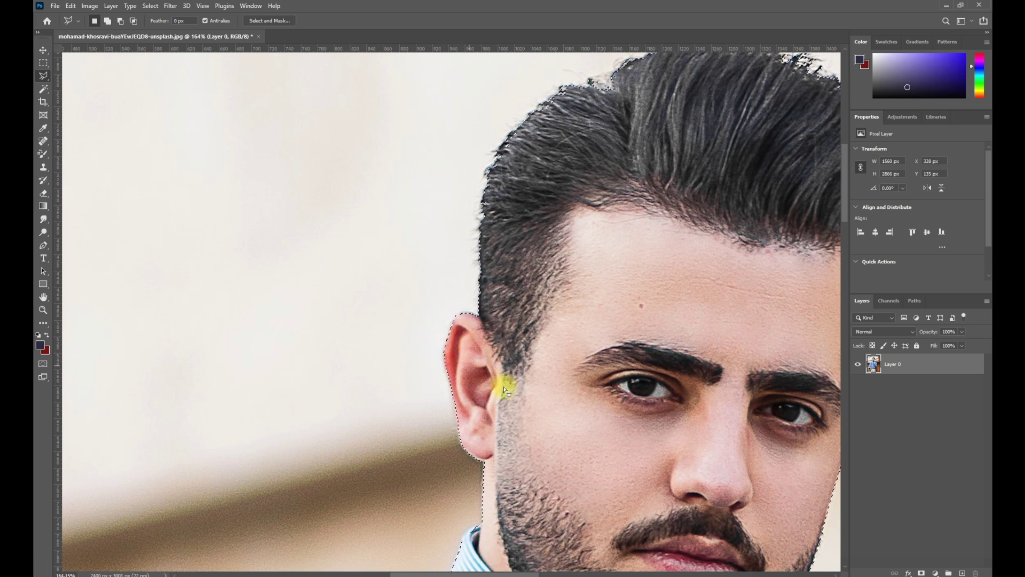
Inspect the selection outline along the collar, shoulder, sleeve, belt and trousers, and examine the whole upper body
scroll(515, 442, down, 2)
key(space)
drag(575, 468, 559, 201)
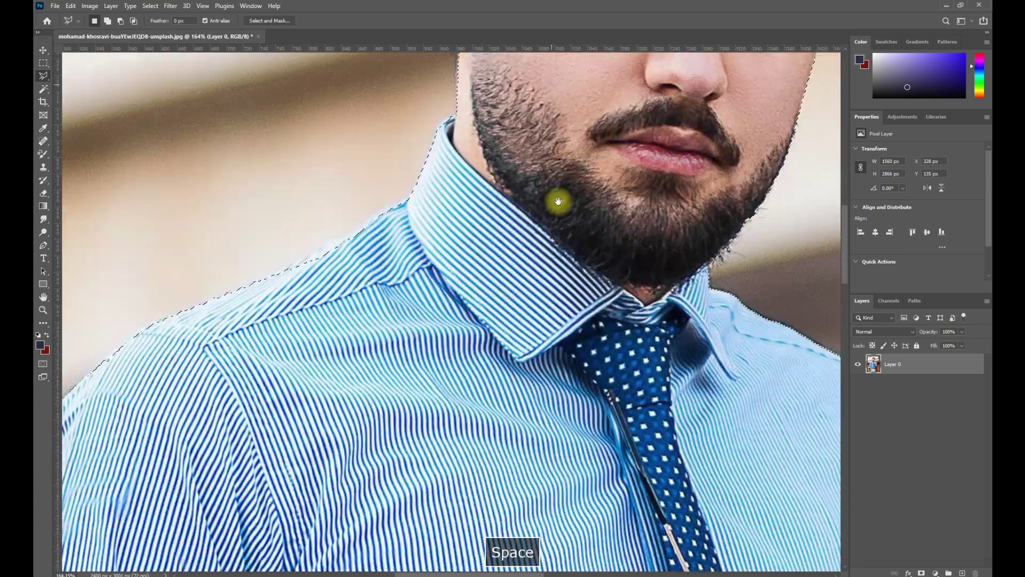
drag(440, 353, 641, 437)
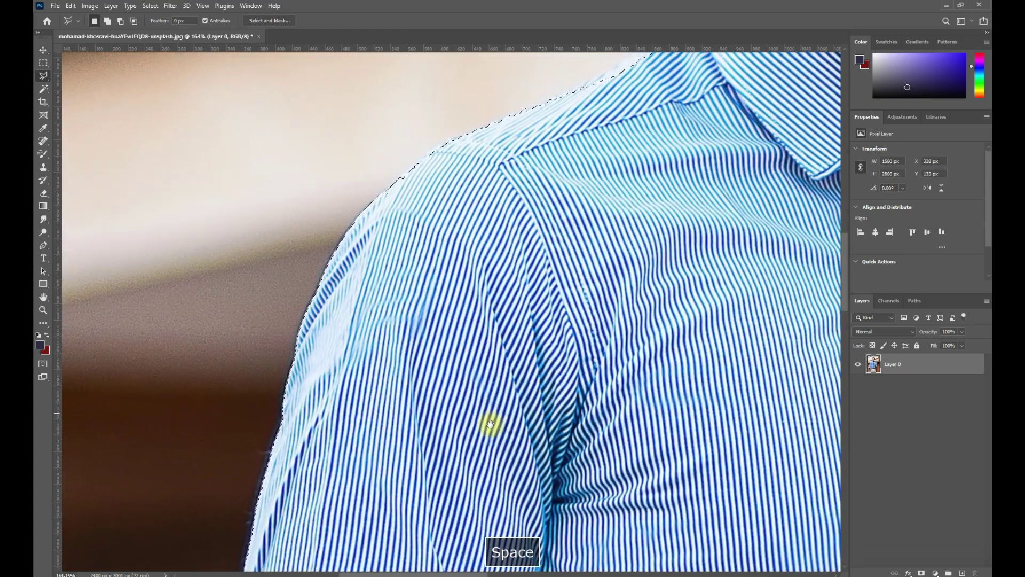
drag(489, 427, 458, 137)
drag(437, 427, 430, 182)
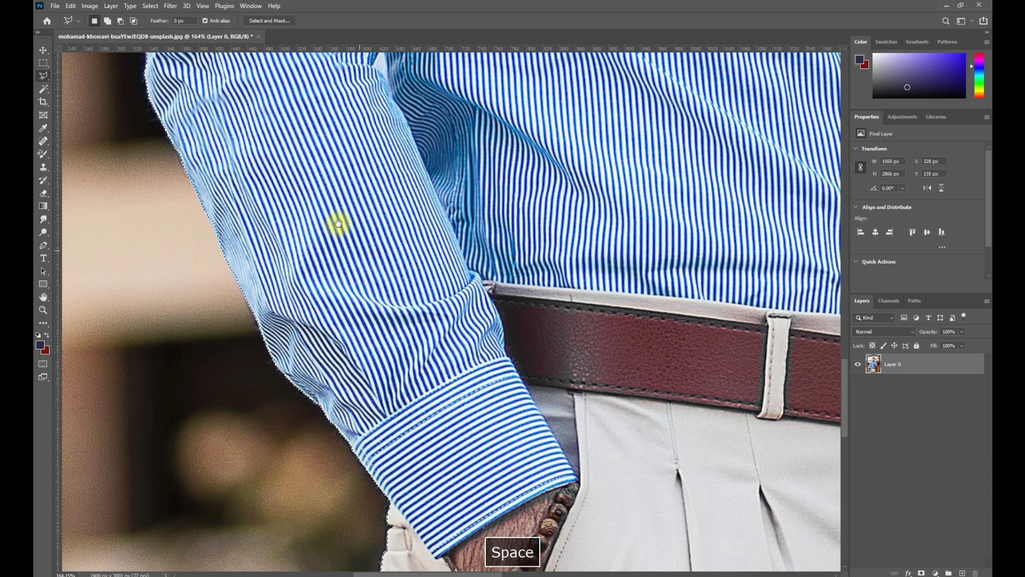
drag(662, 534, 475, 235)
drag(456, 401, 427, 175)
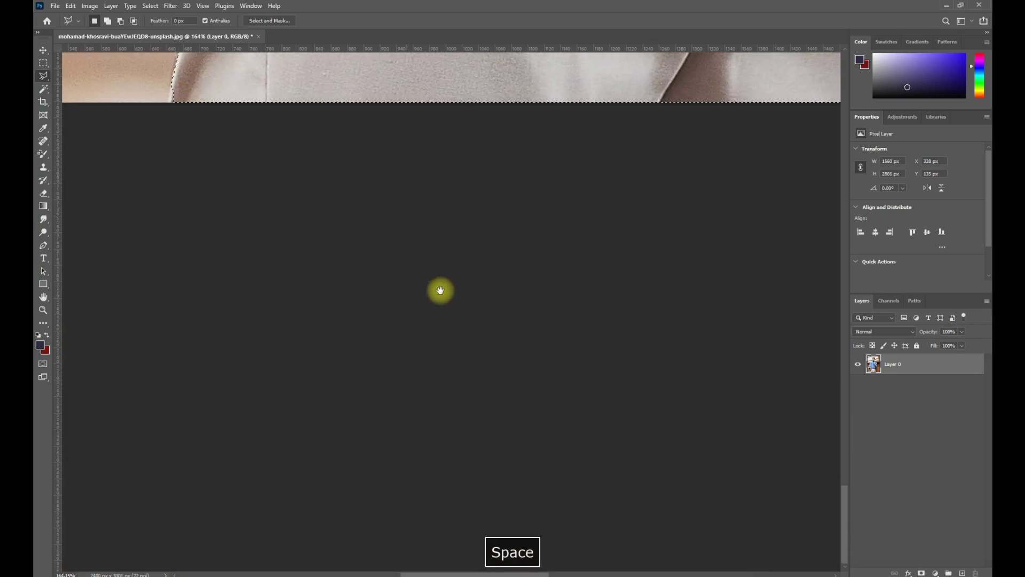
drag(505, 72, 572, 169)
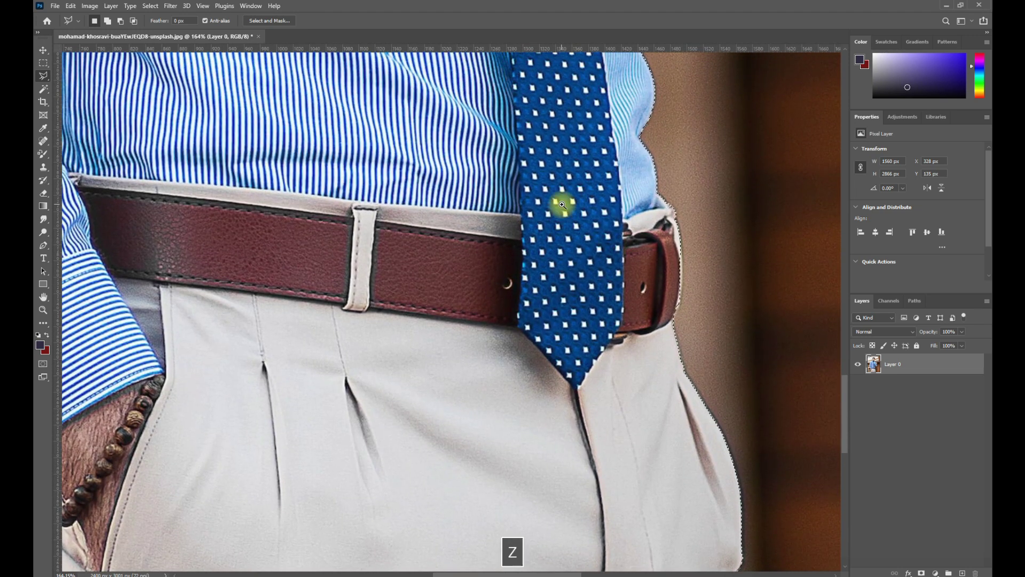
key(z)
alt+click(550, 151)
alt+click(538, 165)
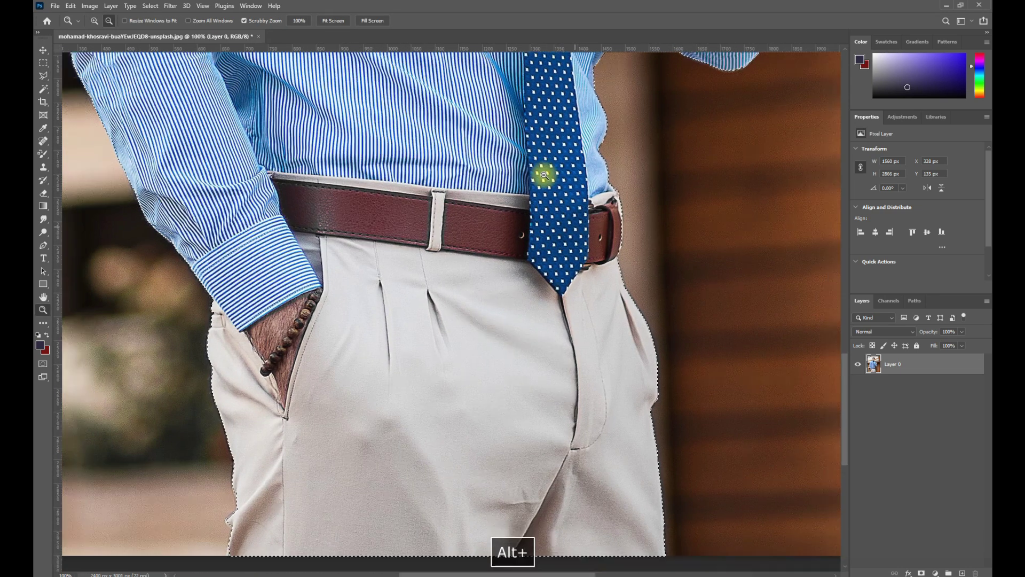
alt+click(542, 171)
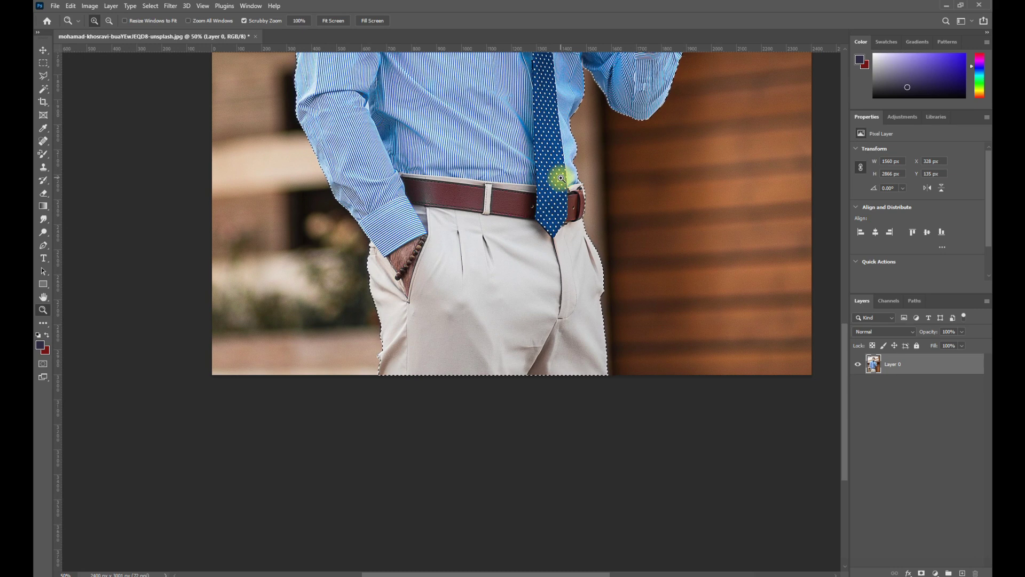
drag(530, 114, 531, 327)
drag(526, 211, 504, 366)
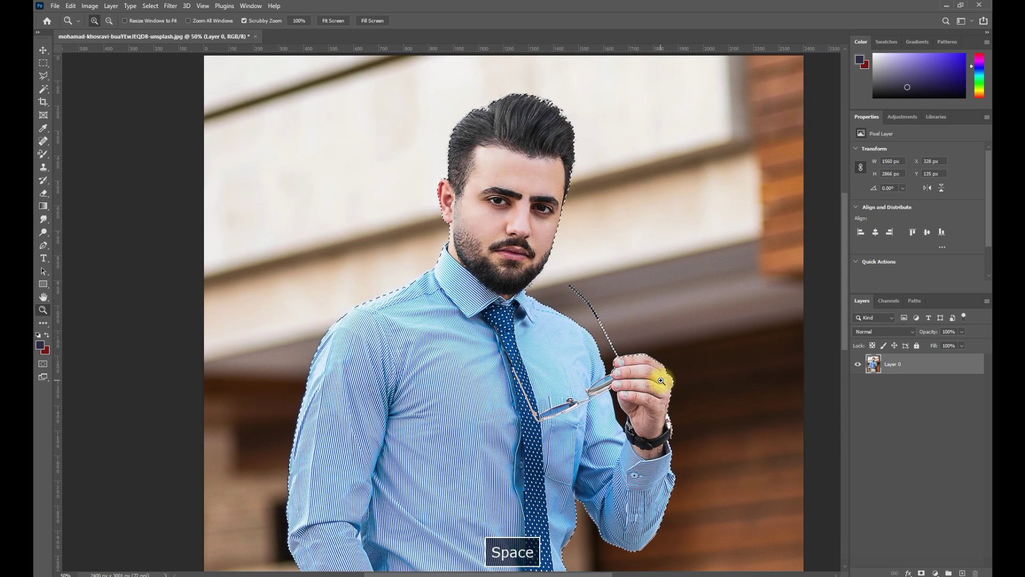
Copy the selected man to a new layer and hide the original Layer 0
key(ctrl+j)
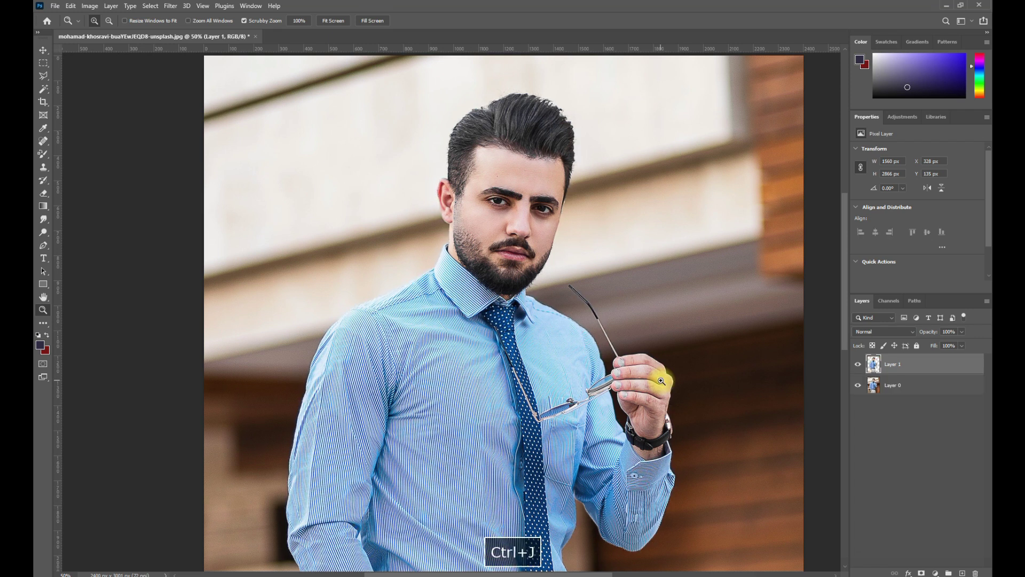
click(858, 386)
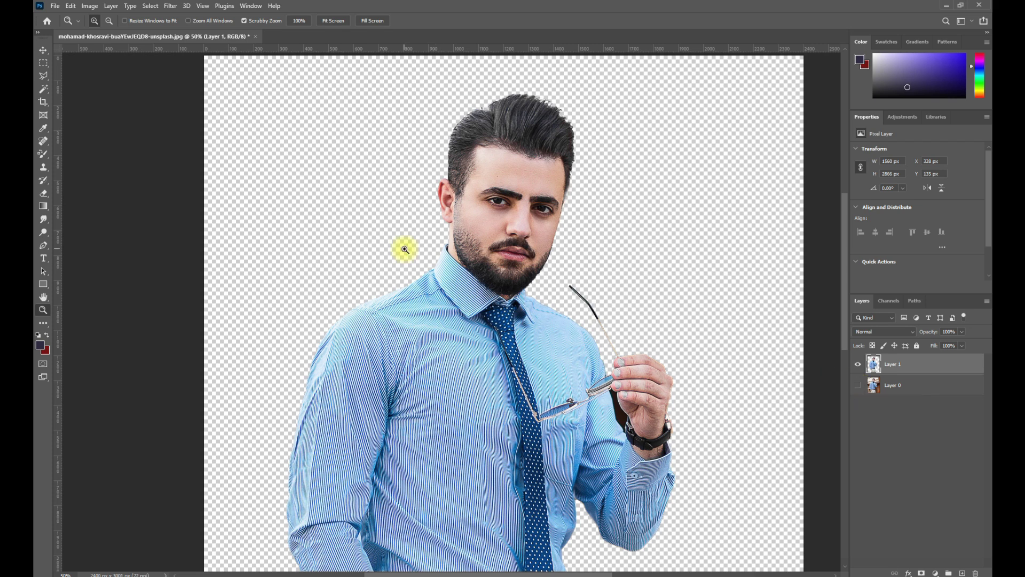
Select the leftover brown background patch between the raised hand and the shirt with the Magic Wand and delete it from Layer 1
click(44, 88)
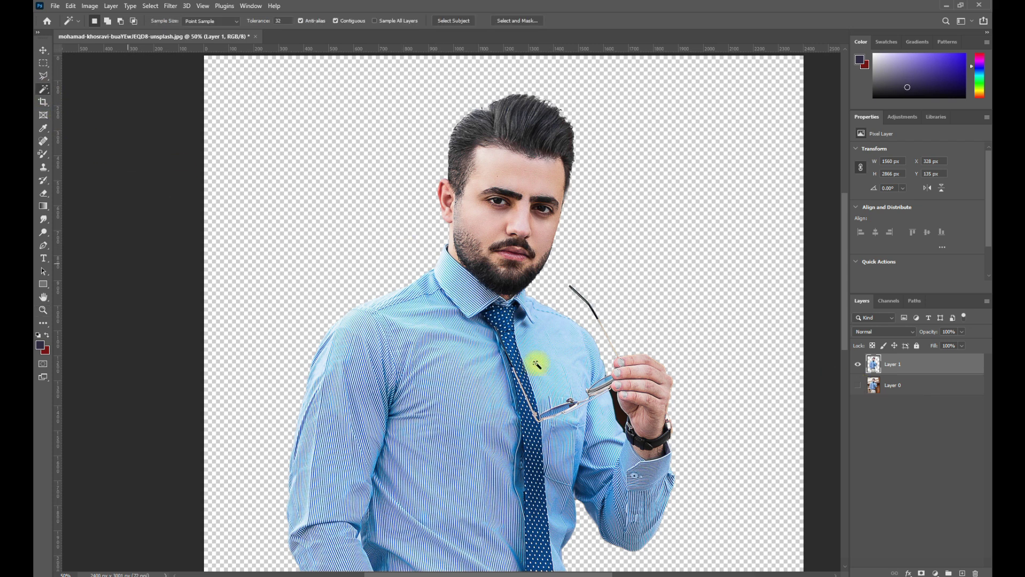
click(622, 417)
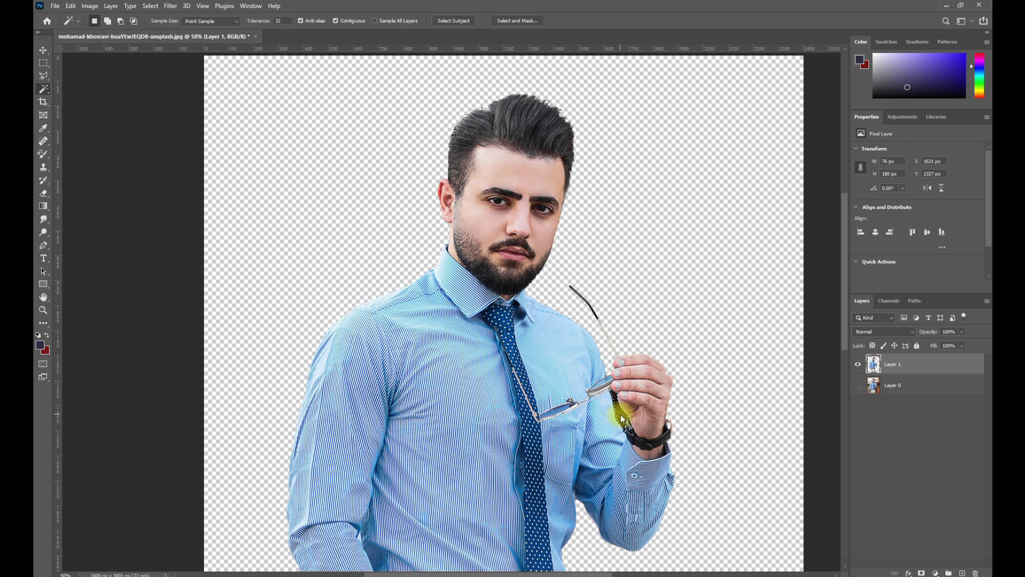
key(Delete)
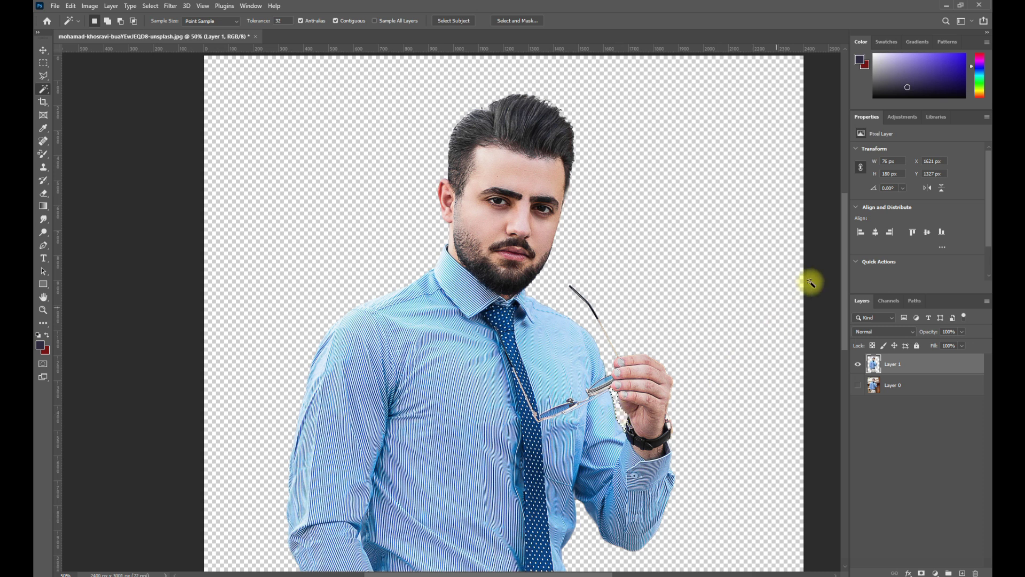
mouse_move(847, 251)
mouse_down()
mouse_move(861, 355)
mouse_move(843, 251)
mouse_up()
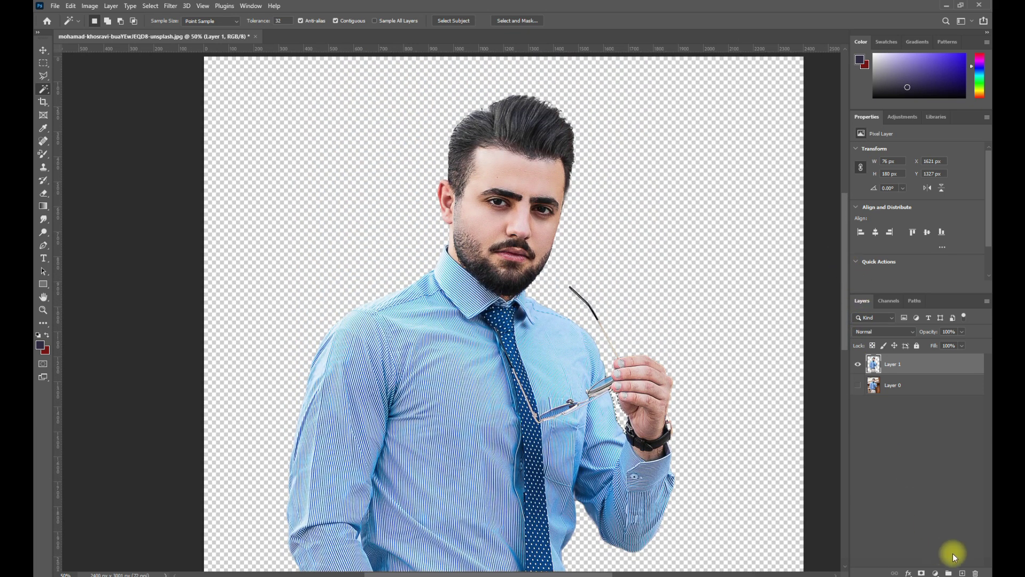
Show Layer 0 and hide it again to compare the cutout with the original photo
click(859, 385)
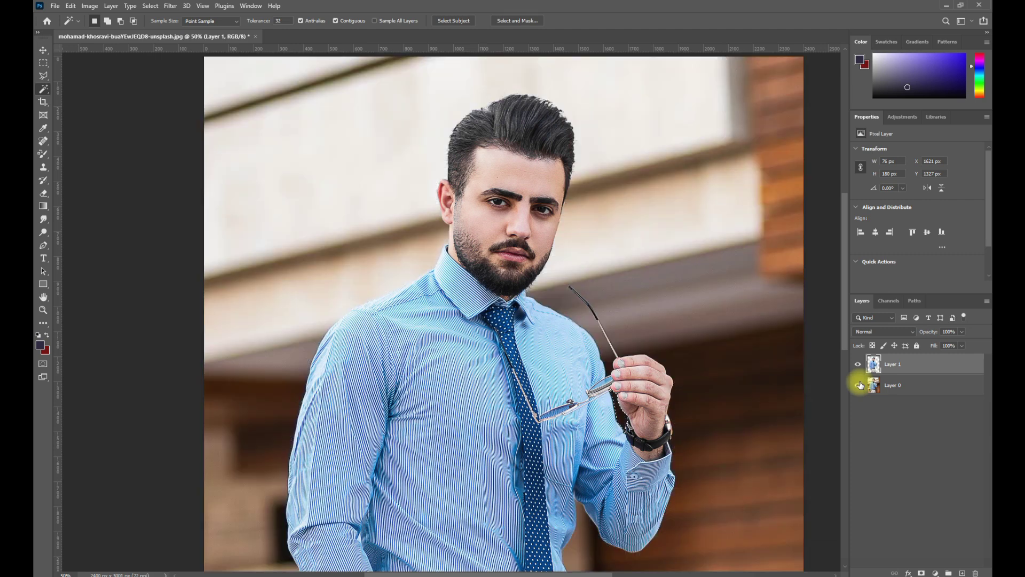
click(859, 385)
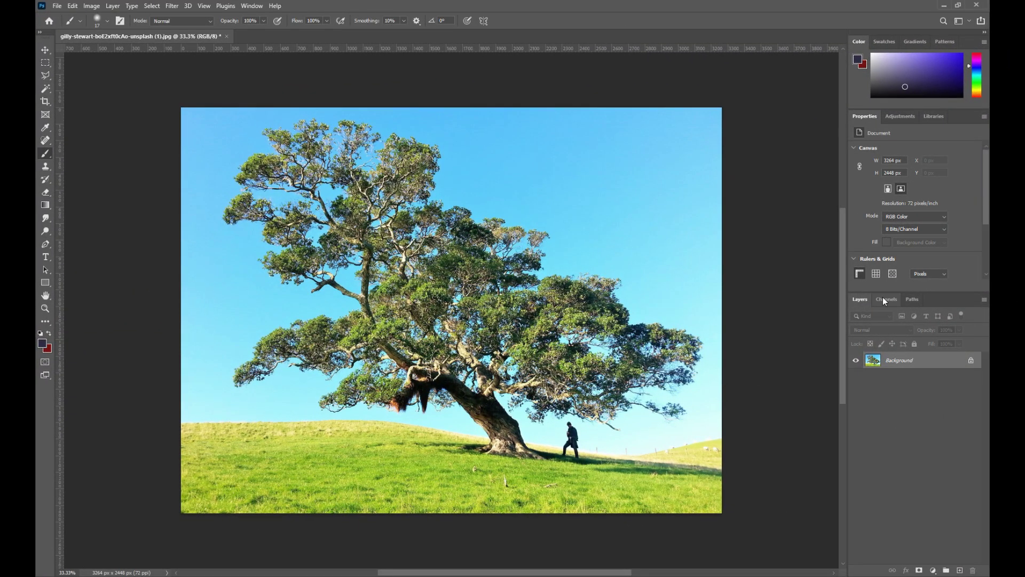
Compare the tree photo's Red, Green and Blue channels and duplicate the Blue channel
click(884, 300)
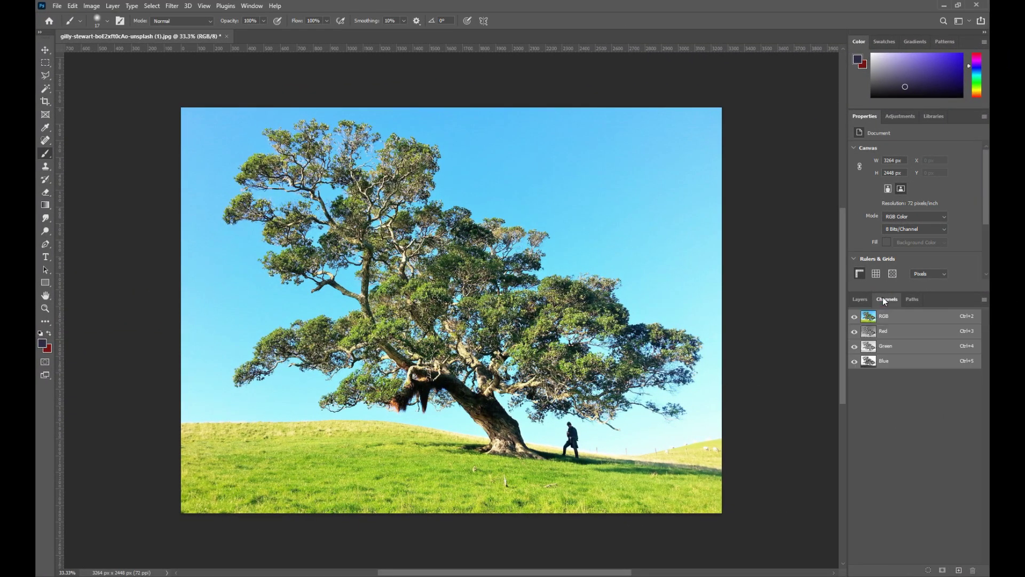
click(869, 332)
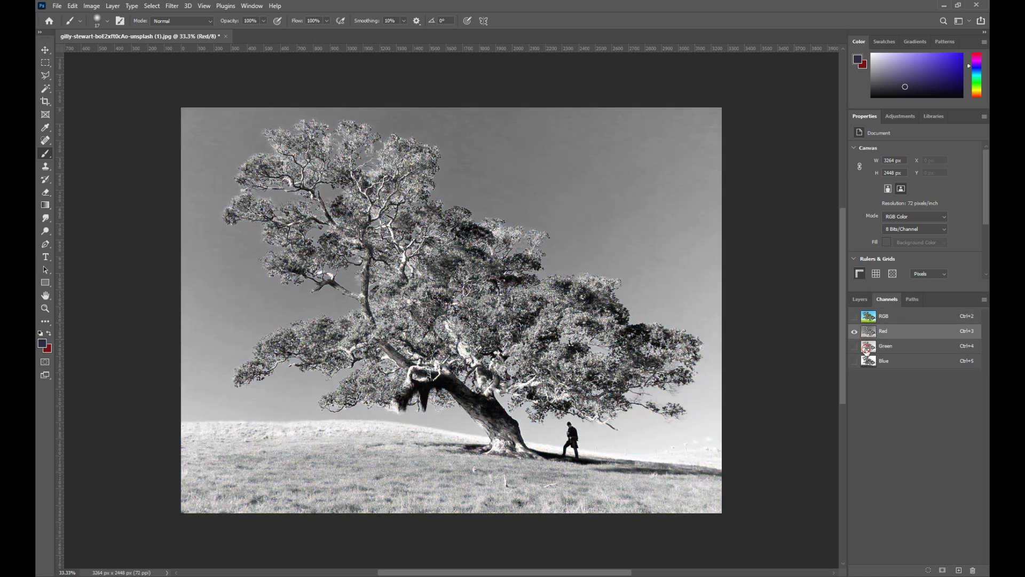
click(867, 347)
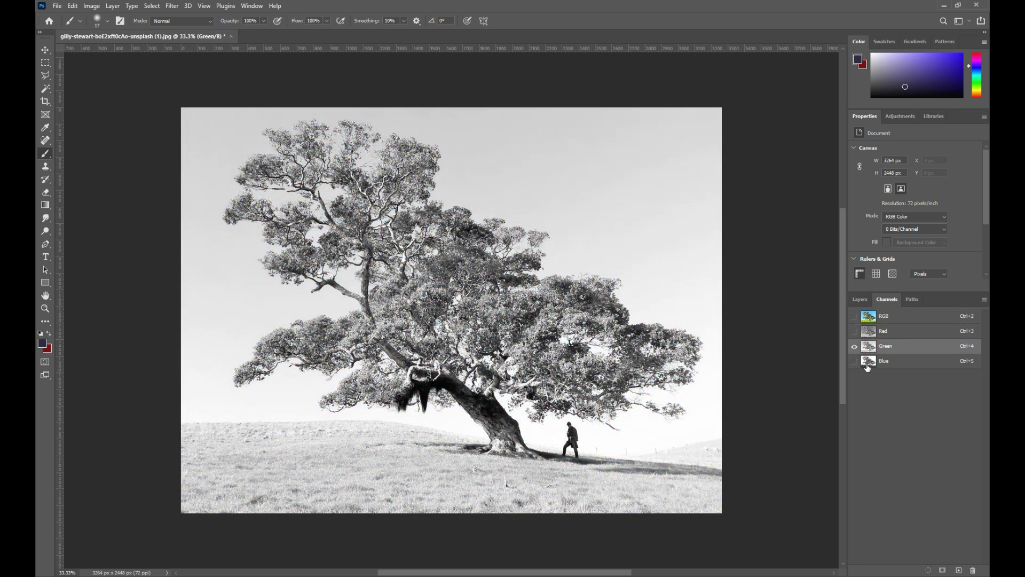
click(868, 363)
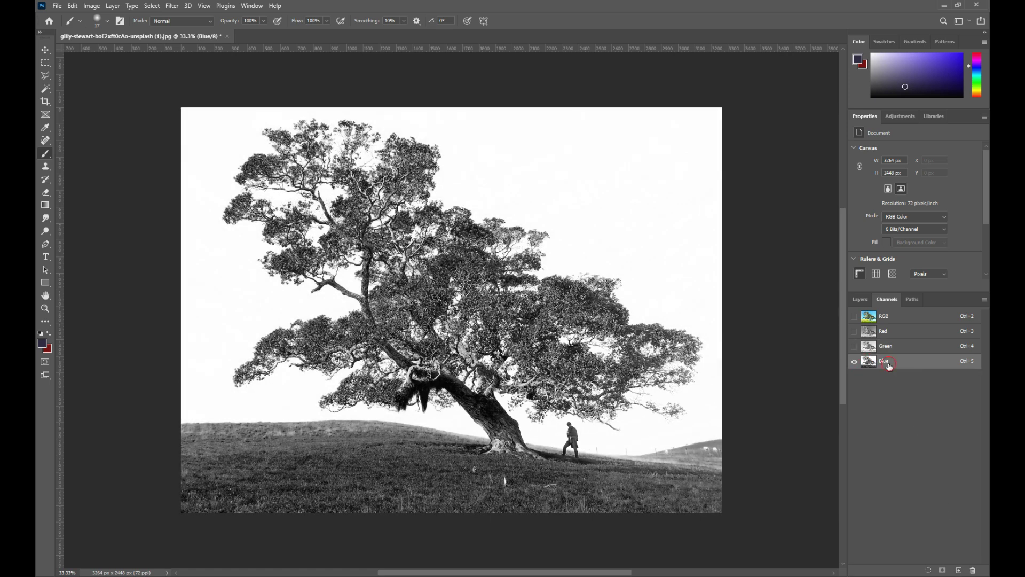
drag(888, 366, 959, 571)
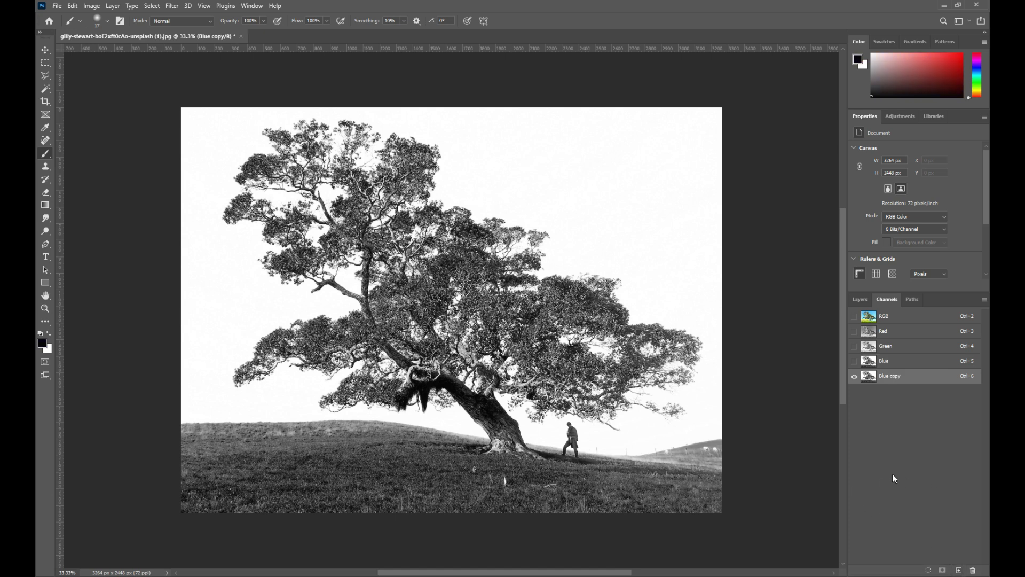
Apply Levels to the Blue copy channel with input black 164, midtone 0.37 and white 177
key(ctrl+l)
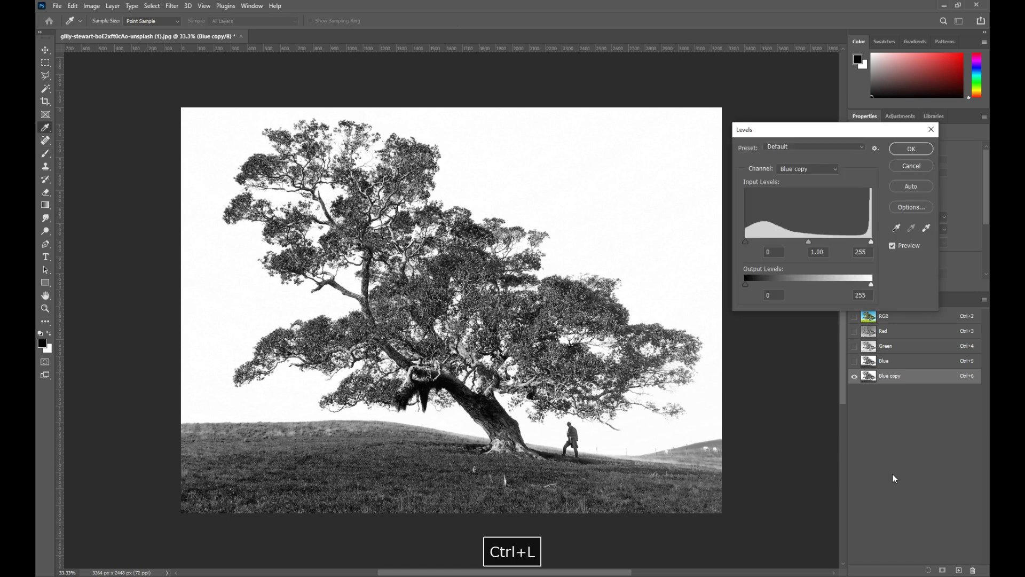
drag(817, 245, 848, 248)
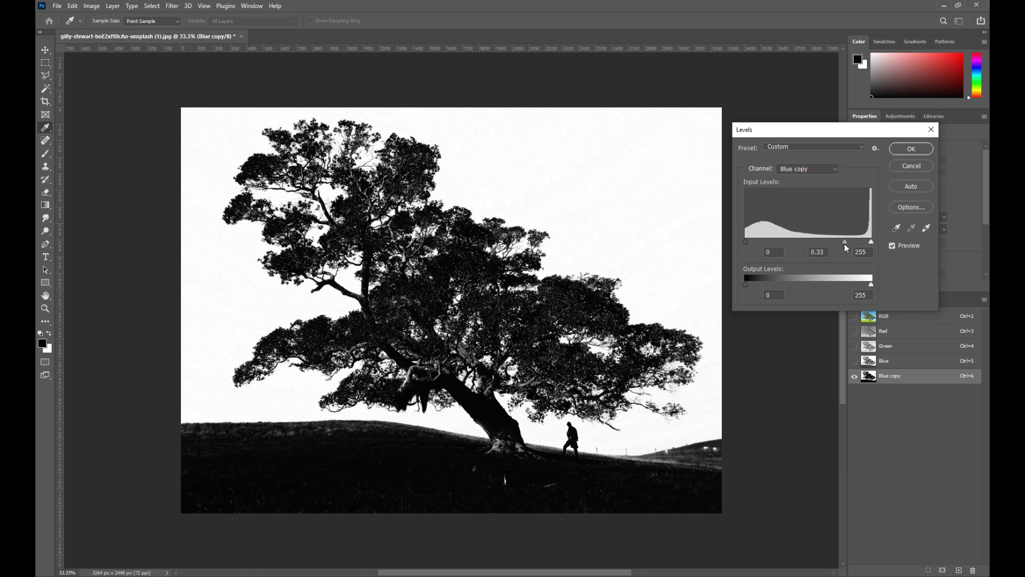
drag(873, 244, 835, 253)
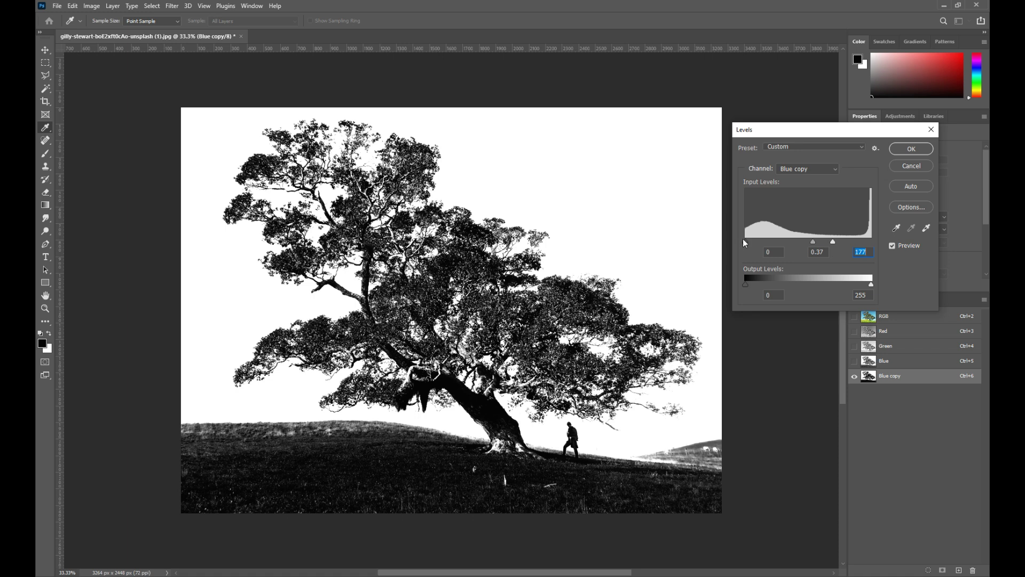
drag(747, 243, 827, 231)
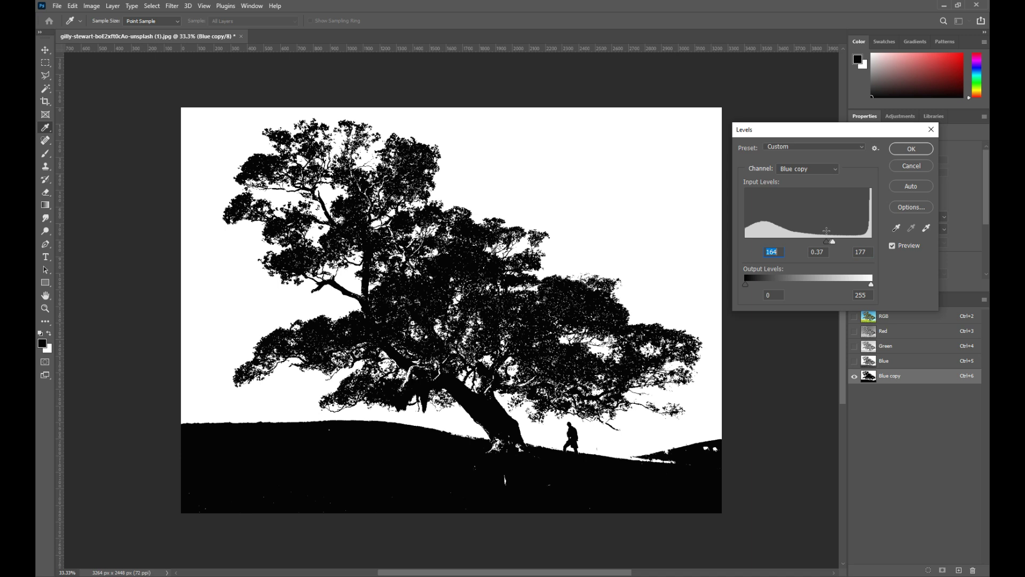
click(912, 148)
Paint black with a 72 px brush over the white specks in the ground, around the trunk base and along the right-hand hill
key(b)
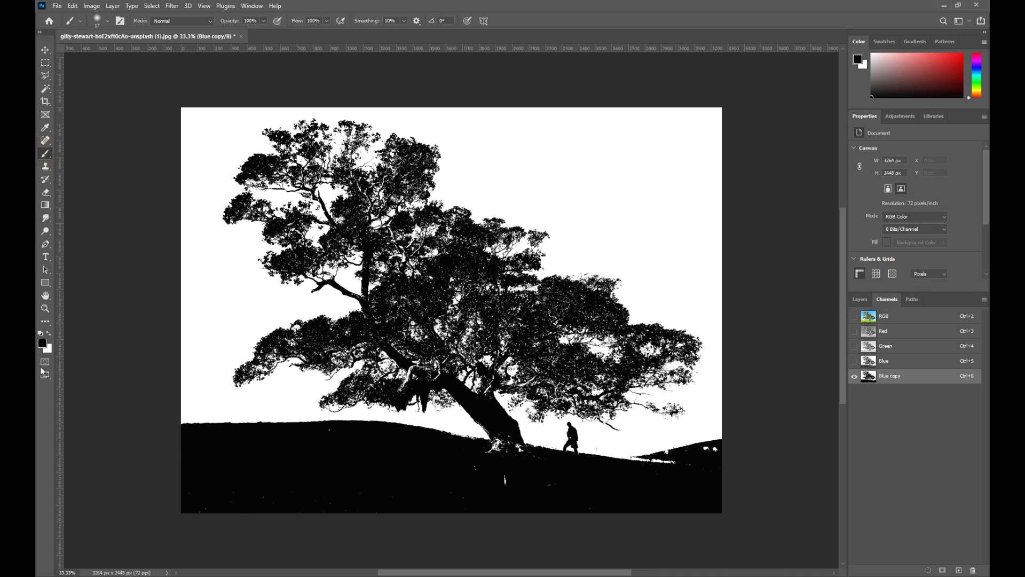
click(41, 343)
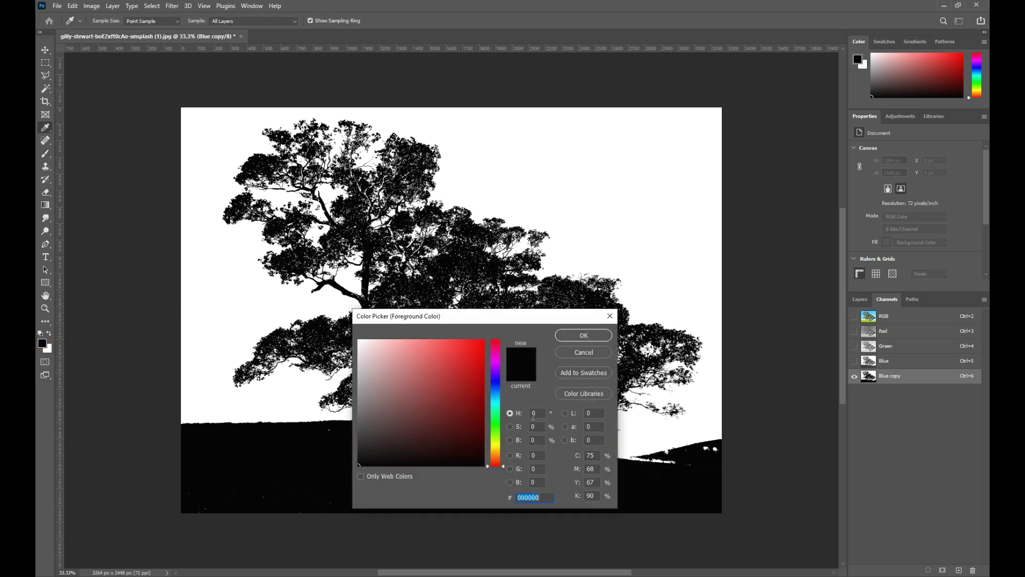
click(569, 336)
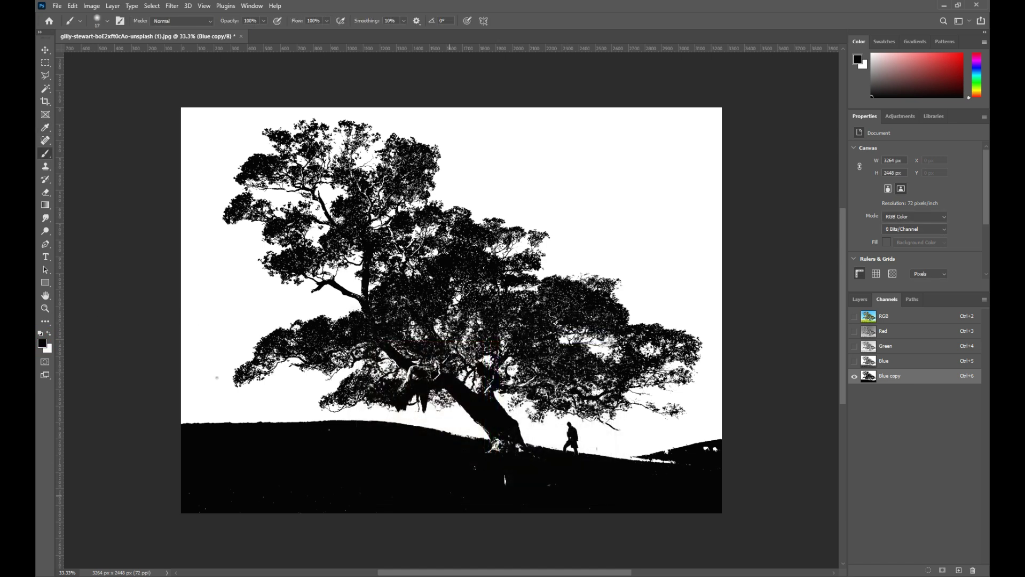
click(108, 21)
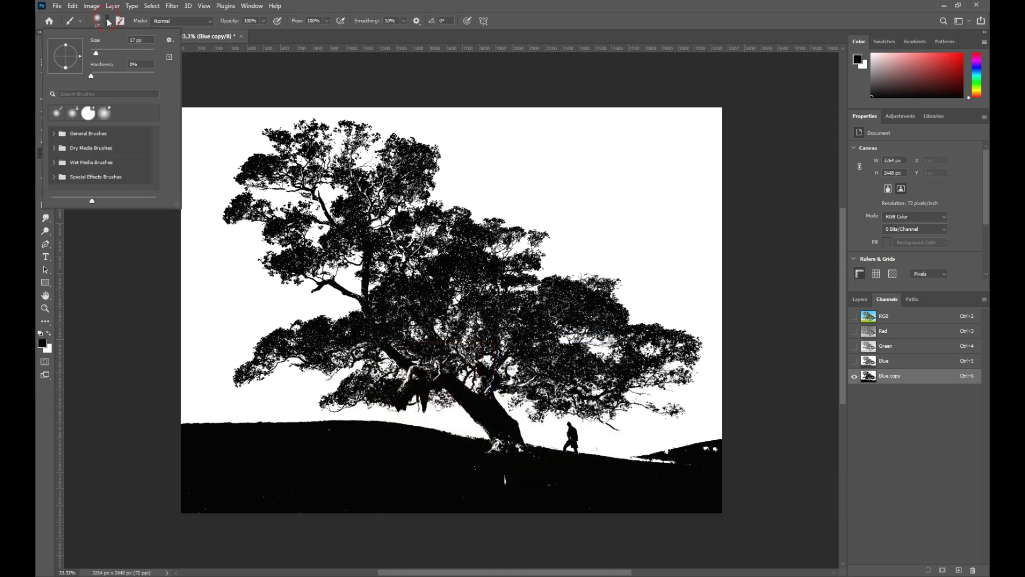
click(113, 50)
click(222, 455)
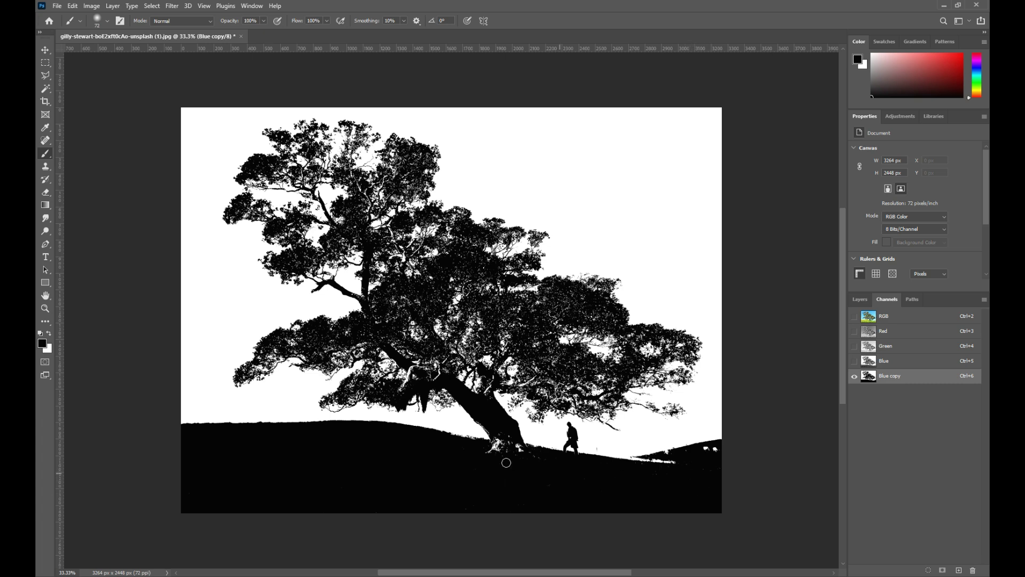
mouse_move(488, 455)
mouse_down()
mouse_move(499, 435)
mouse_move(504, 458)
mouse_move(511, 439)
mouse_move(546, 461)
mouse_move(515, 454)
mouse_move(503, 435)
mouse_move(519, 456)
mouse_up()
drag(442, 438, 492, 444)
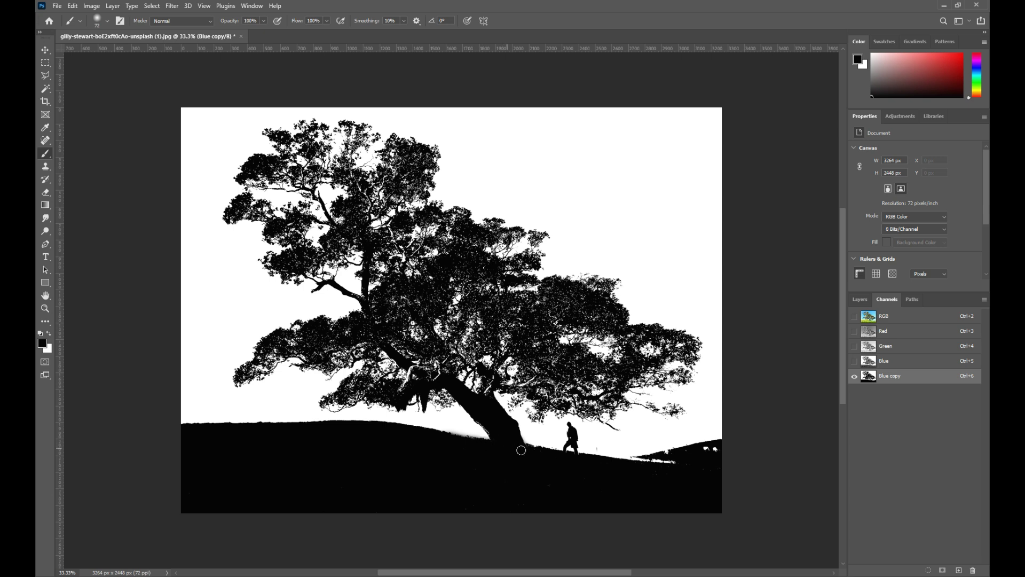
mouse_move(681, 466)
mouse_down()
mouse_move(623, 465)
mouse_move(735, 454)
mouse_up()
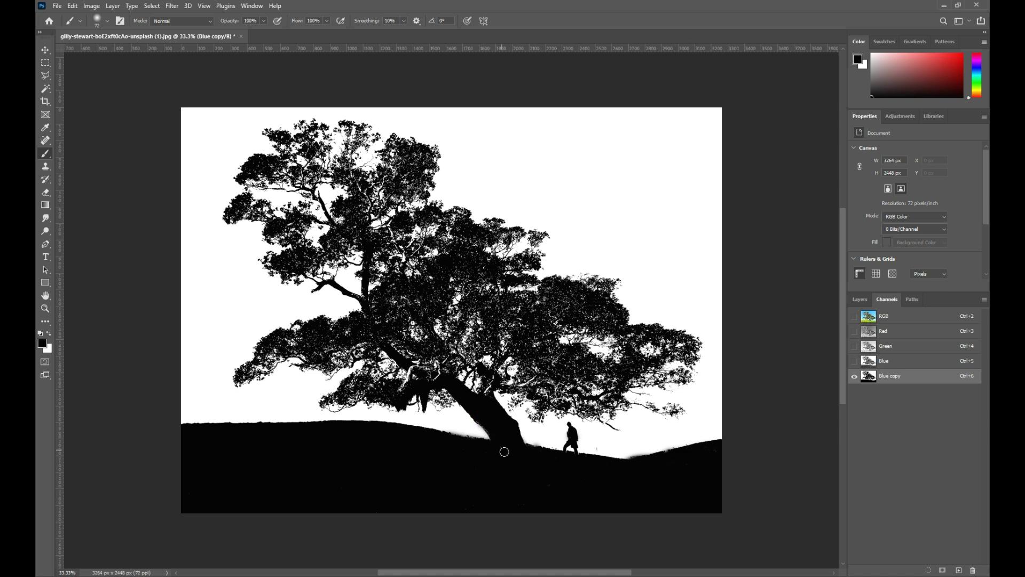
Load the Blue copy channel as a selection, return to the RGB composite and invert the colours of the selected sky
ctrl+click(869, 377)
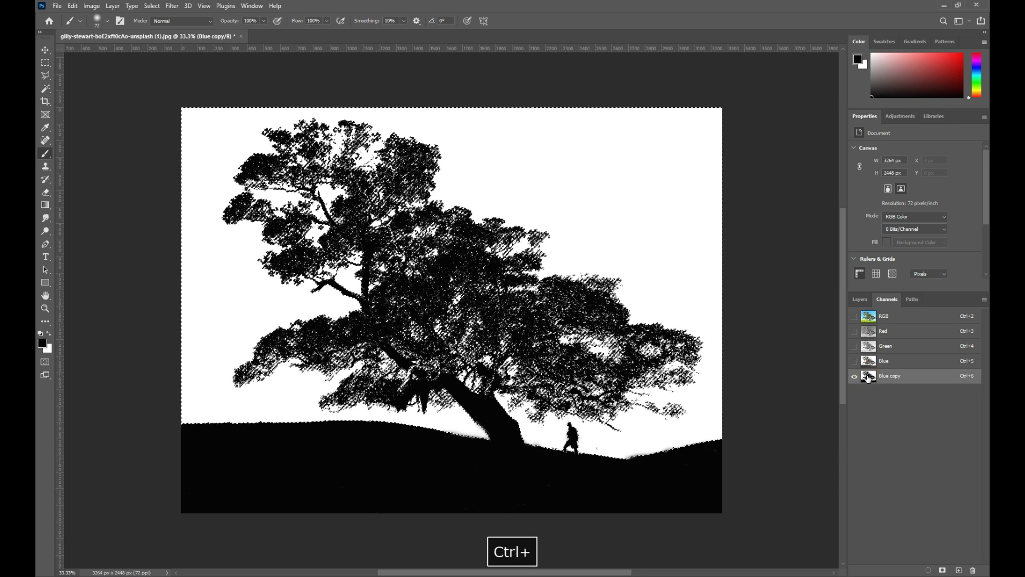
click(866, 317)
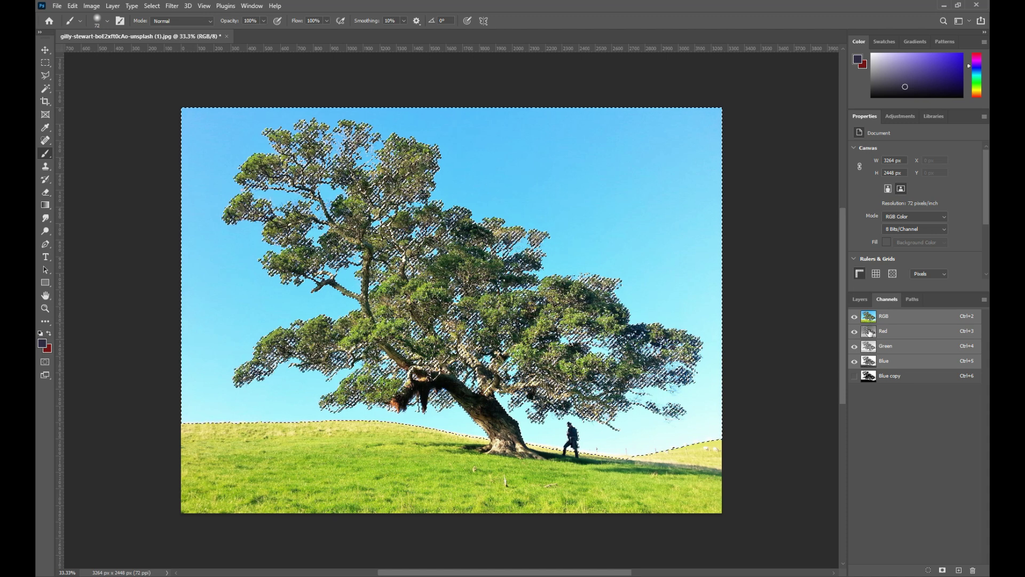
key(ctrl+i)
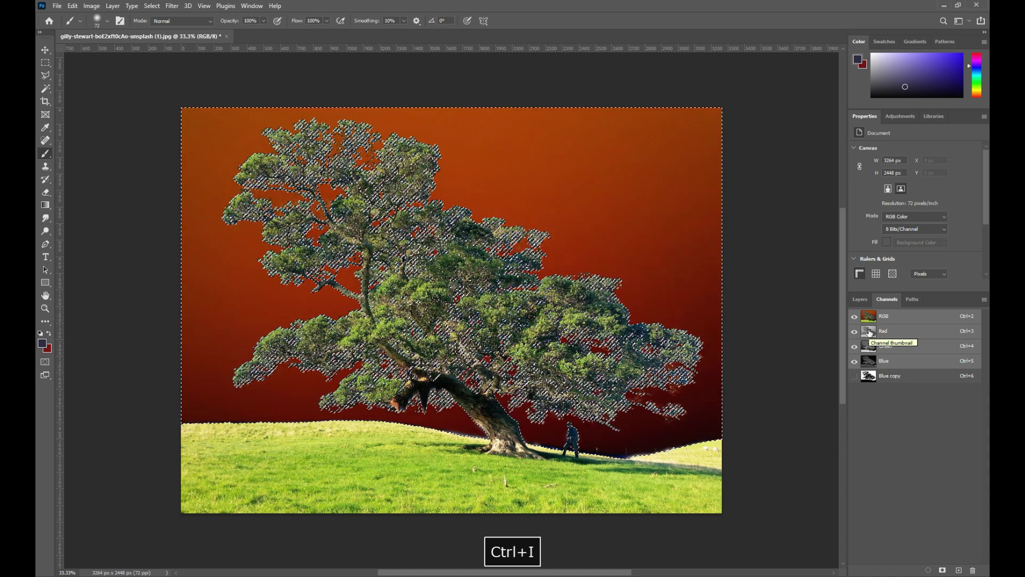
Try adding a layer mask to the Background from the current sky selection, and undo it
click(860, 300)
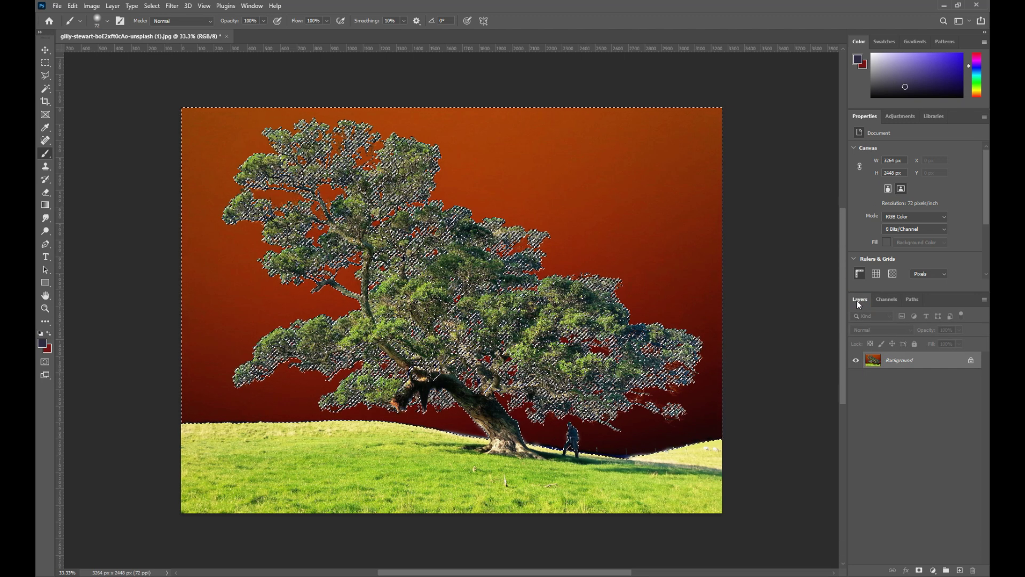
click(920, 570)
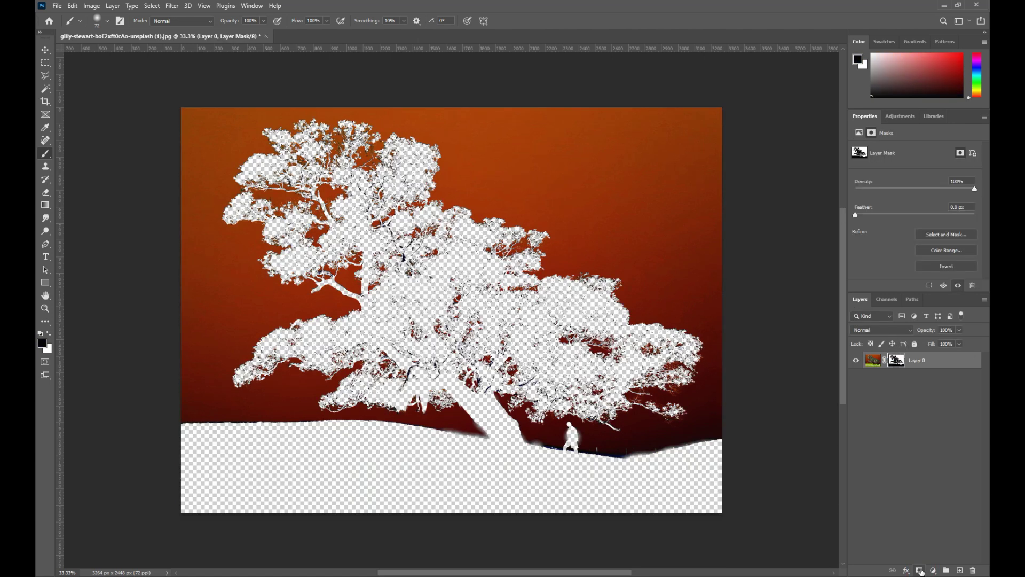
key(ctrl+z)
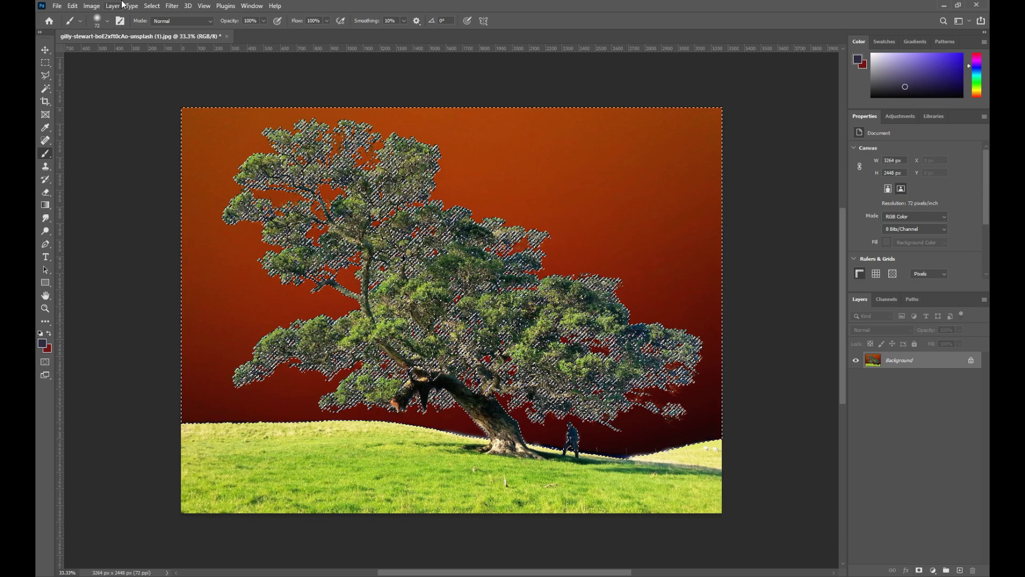
Inverse the selection so it covers the tree and ground, and add a layer mask from it
click(151, 6)
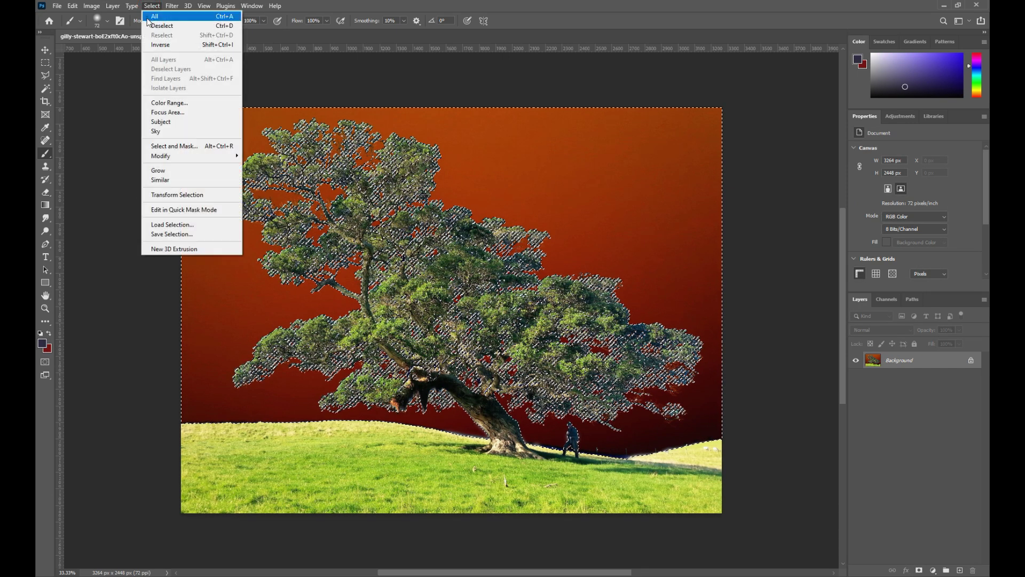
click(155, 45)
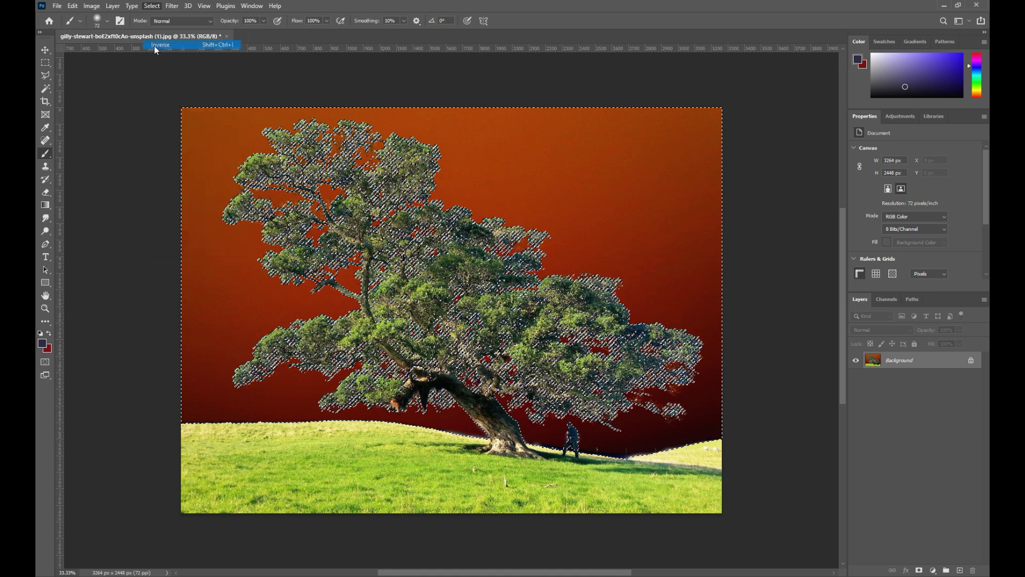
click(920, 571)
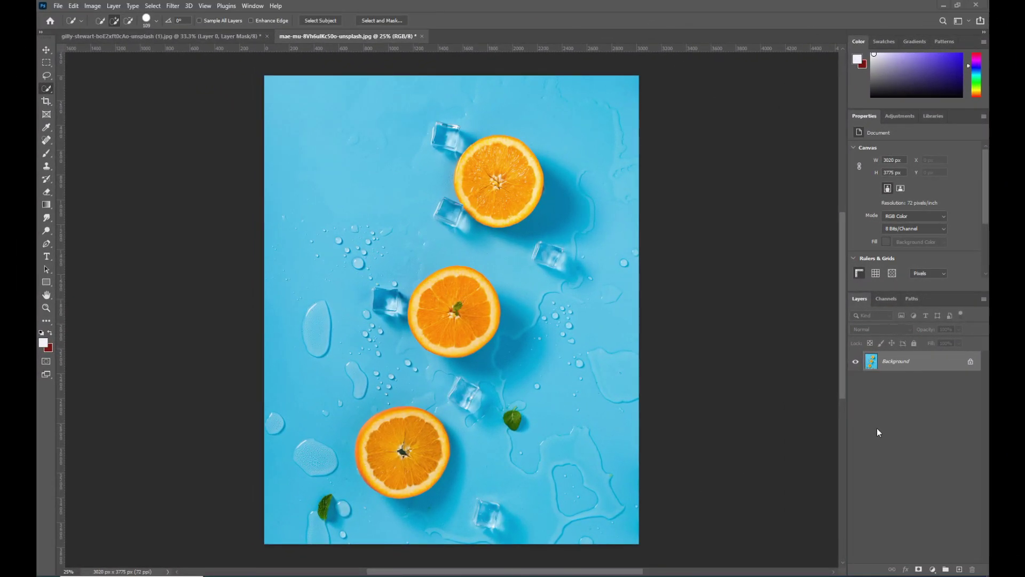
Convert the locked Background of the orange slices photo into a regular layer named Layer 0
click(891, 362)
double_click(893, 362)
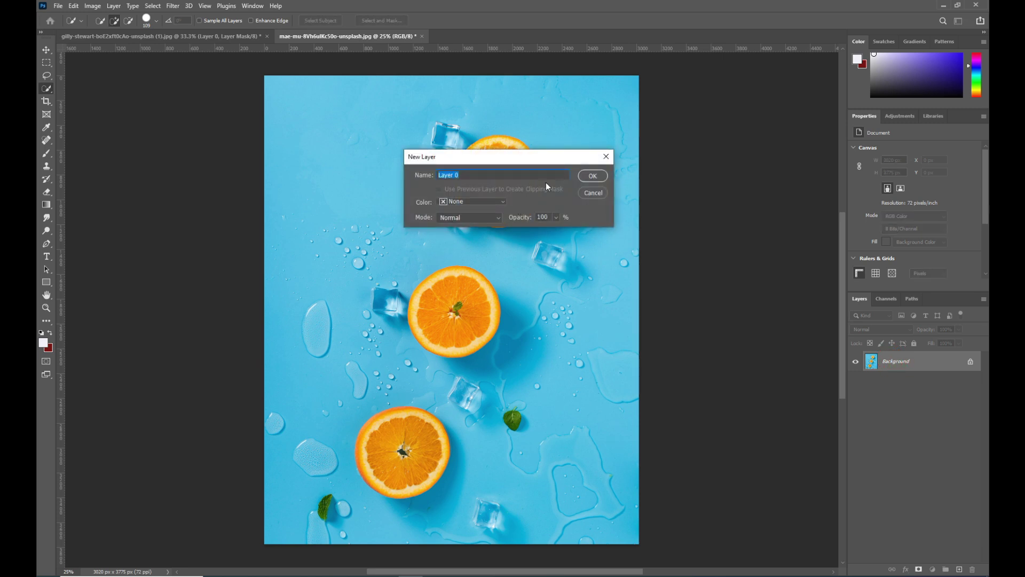
click(592, 176)
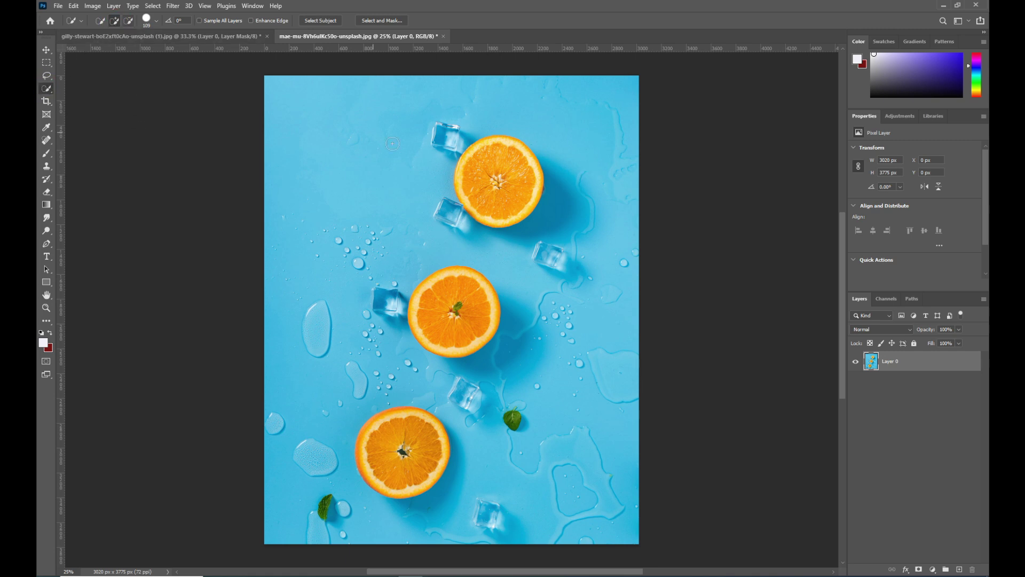
Select the three orange slices with the Quick Selection tool and add a layer mask from the selection
drag(496, 142, 495, 202)
click(455, 279)
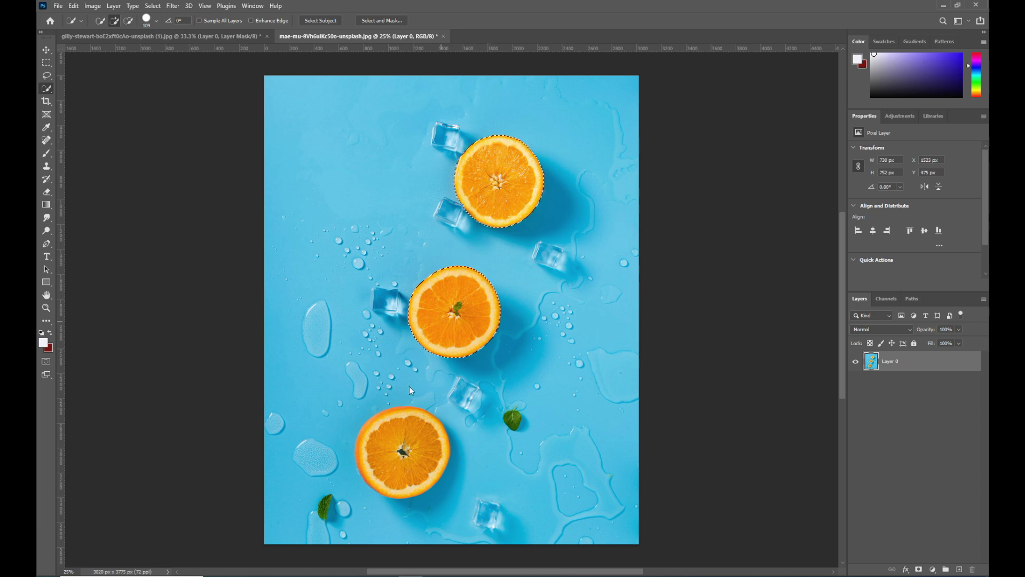
click(410, 421)
click(918, 569)
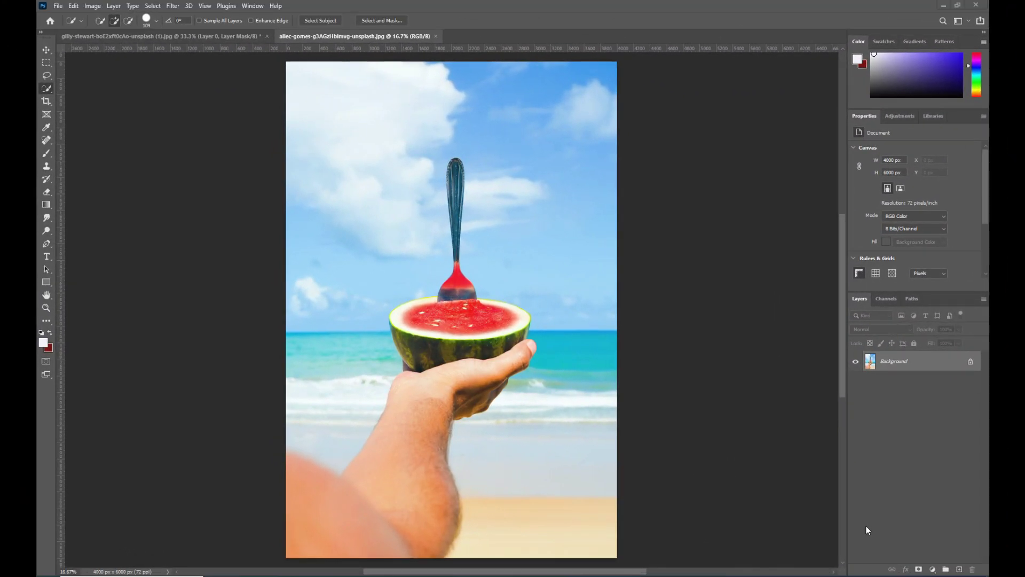
Convert the watermelon photo's Background into Layer 0 and run the Remove Background quick action on it
click(894, 364)
double_click(893, 360)
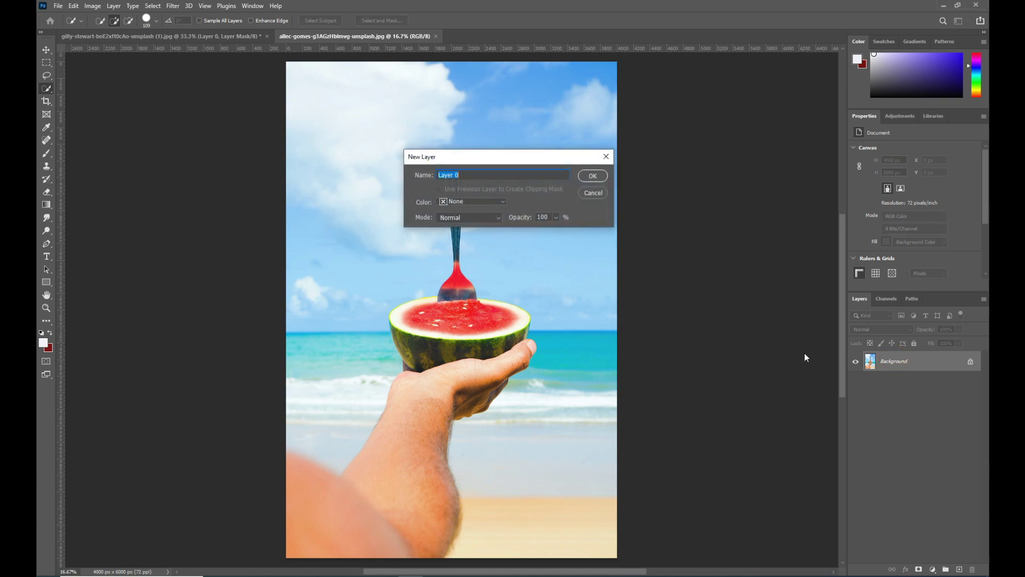
click(592, 176)
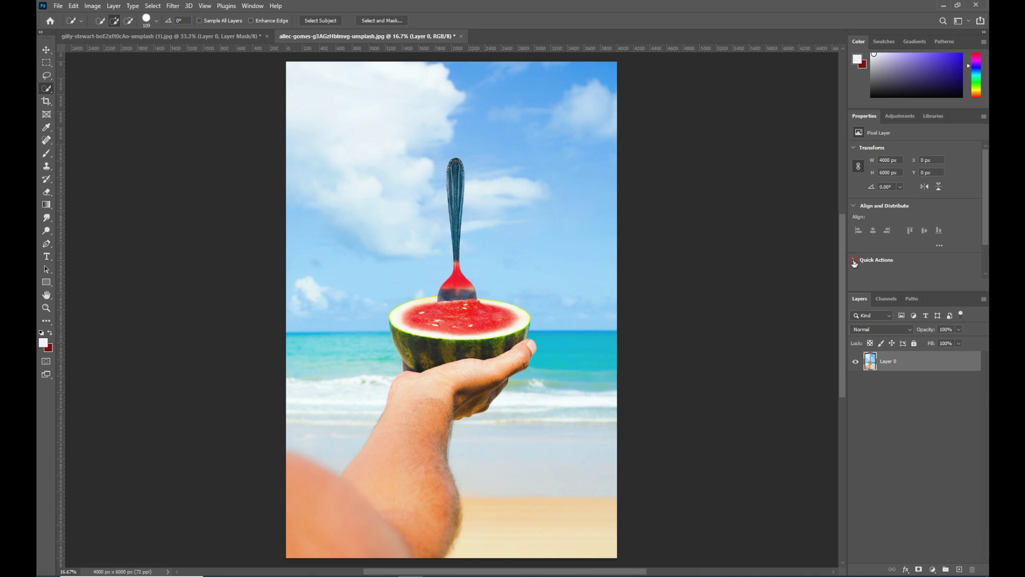
click(854, 261)
click(901, 238)
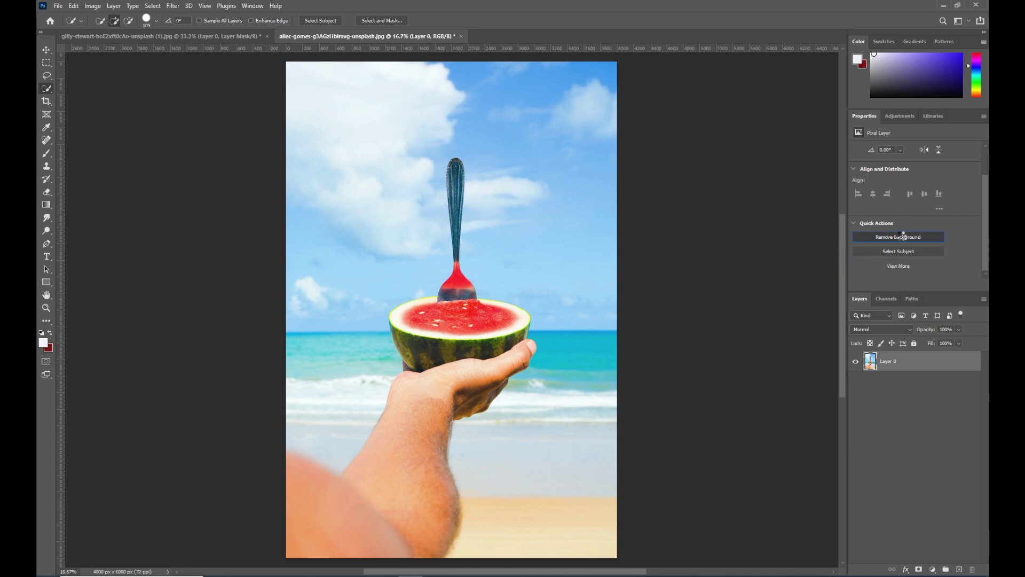